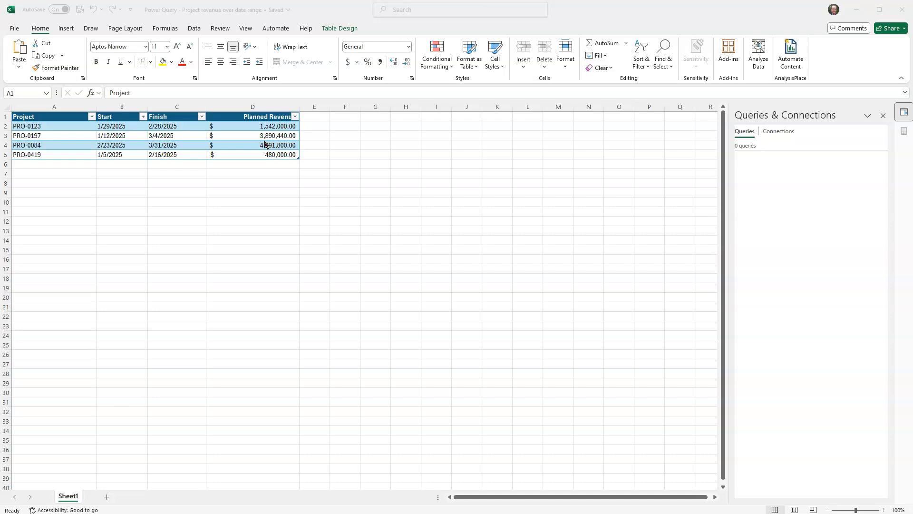
# Step: Load the Projects table from Sheet1 into the Power Query Editor
pyautogui.click(192, 29)
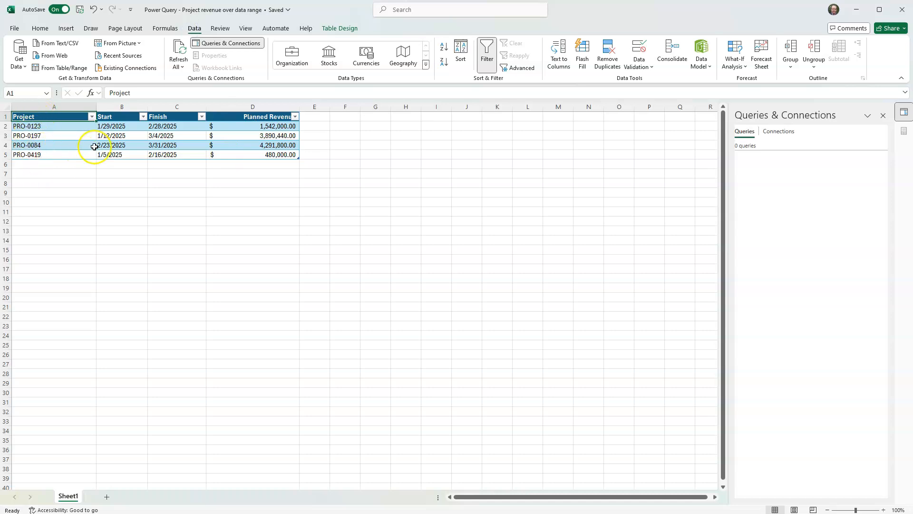
pyautogui.click(338, 29)
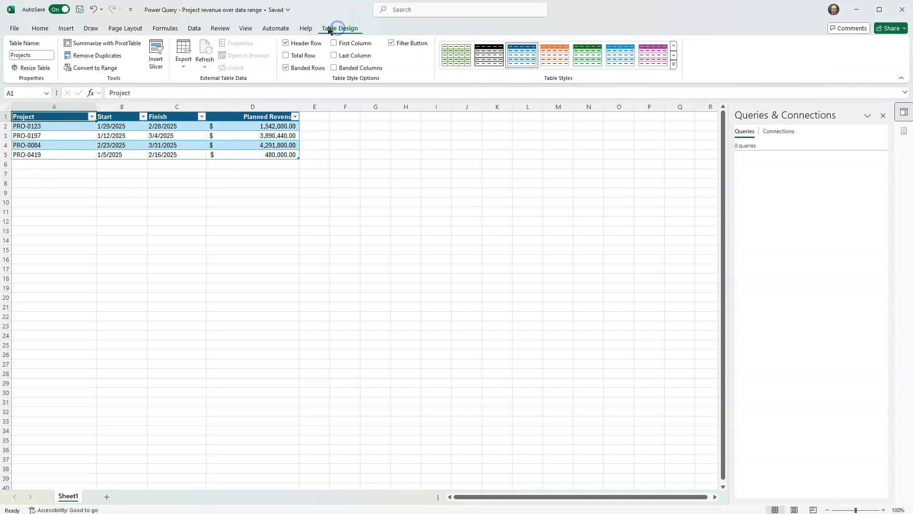
pyautogui.moveTo(45, 55)
pyautogui.mouseDown()
pyautogui.moveTo(3, 56)
pyautogui.moveTo(46, 55)
pyautogui.mouseUp()
pyautogui.click(35, 116)
pyautogui.click(191, 29)
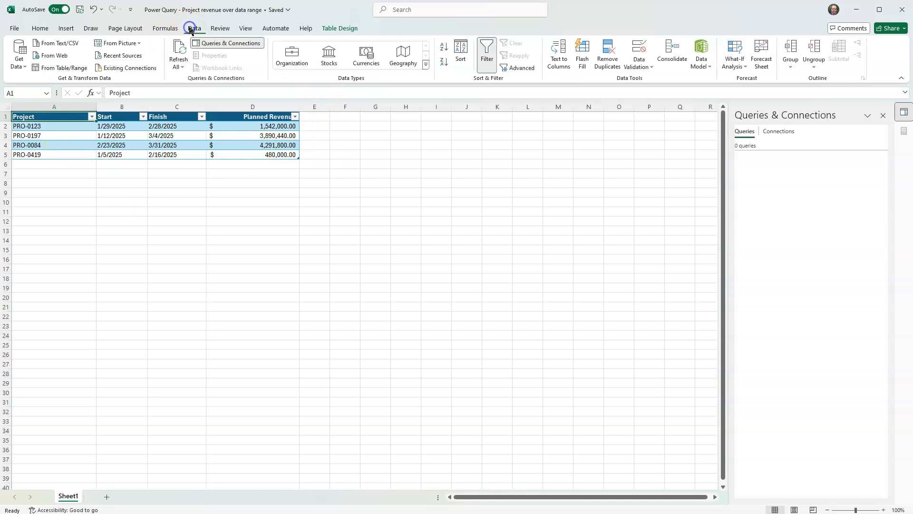
pyautogui.click(61, 70)
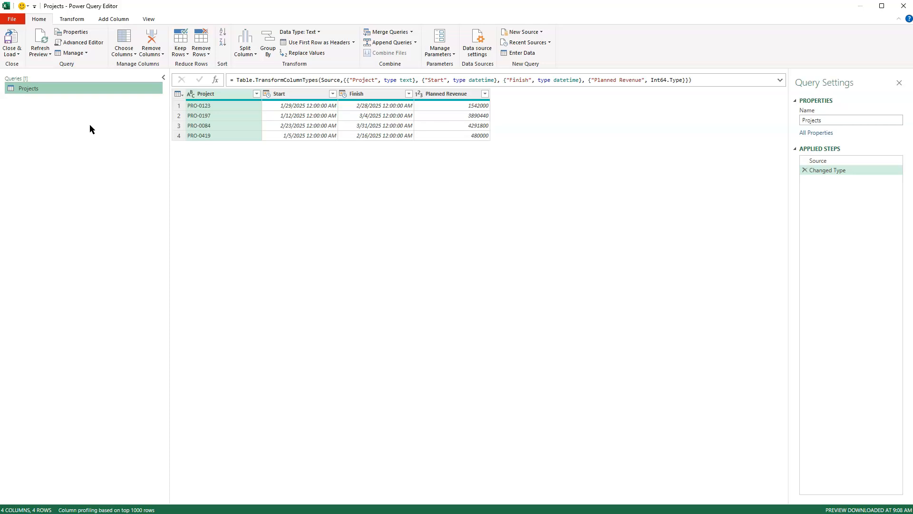
# Step: Examine the Source step's formula and the column types set by the Changed Type step of the Projects query
pyautogui.click(833, 161)
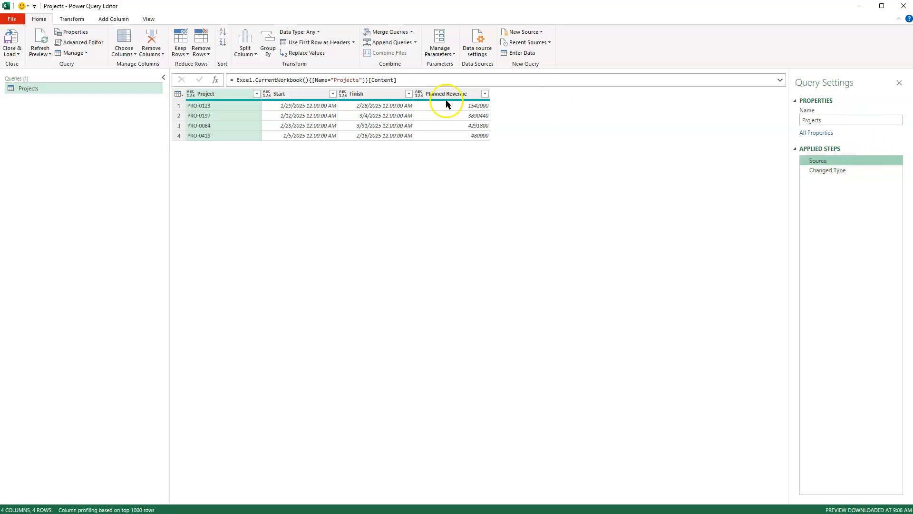
pyautogui.click(414, 80)
pyautogui.moveTo(414, 80); pyautogui.dragTo(227, 86)
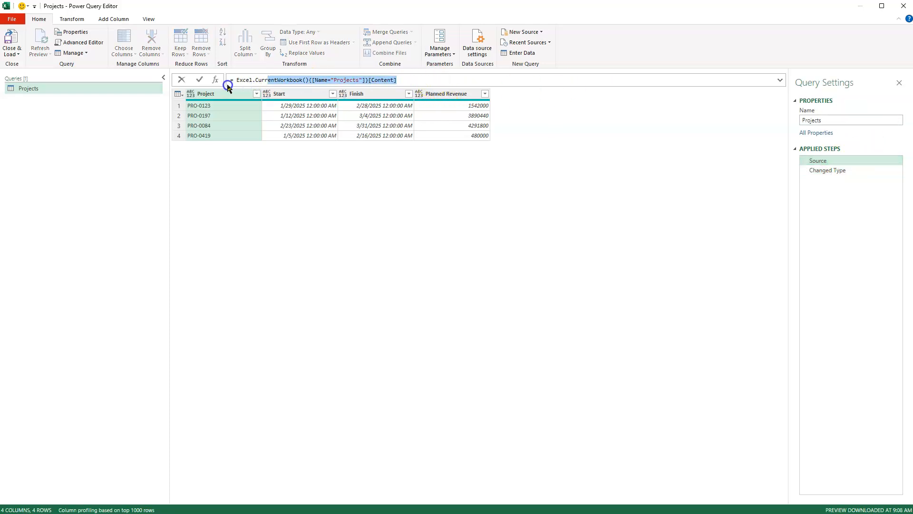
pyautogui.click(830, 171)
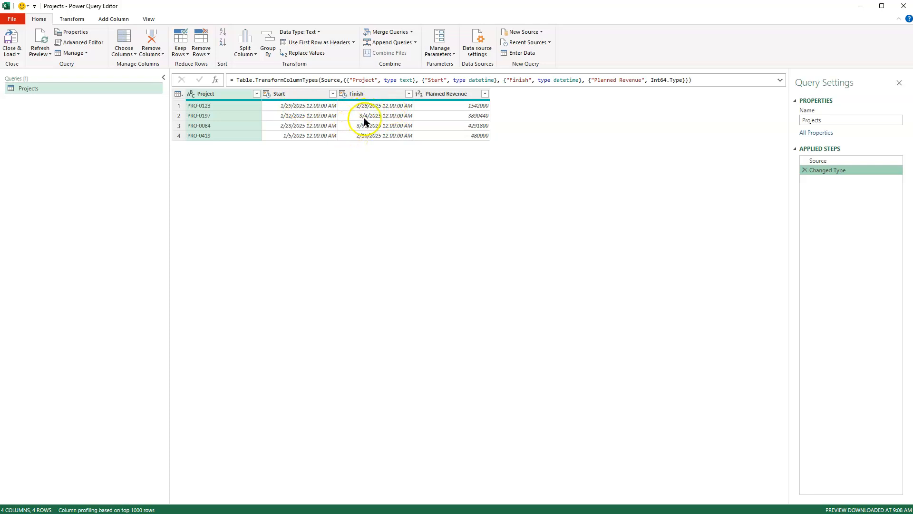
pyautogui.click(824, 171)
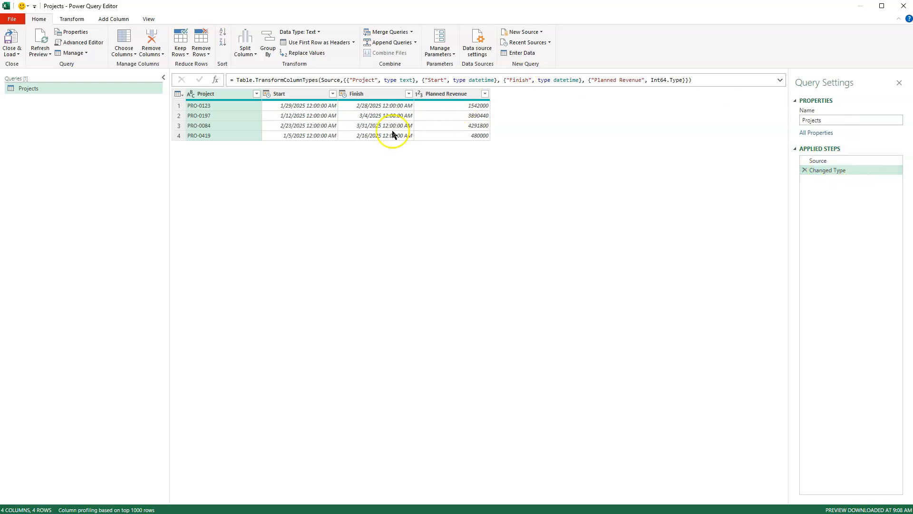
# Step: Change the Start and Finish columns to the Date type, replacing the current type conversion for both
pyautogui.click(267, 94)
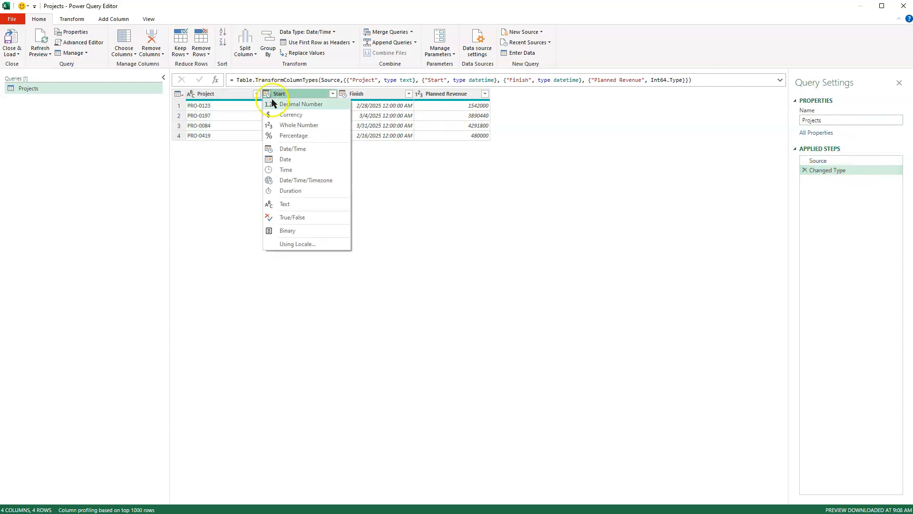
pyautogui.click(282, 152)
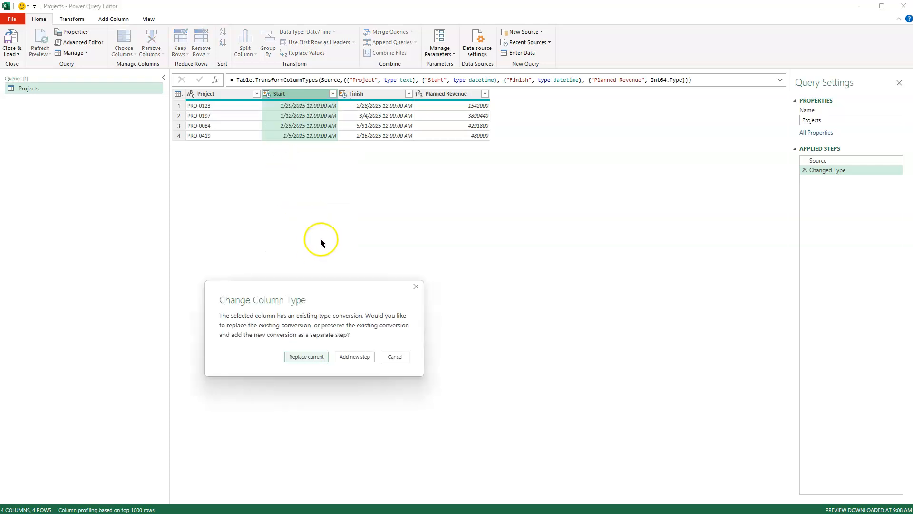
pyautogui.click(307, 357)
pyautogui.click(306, 357)
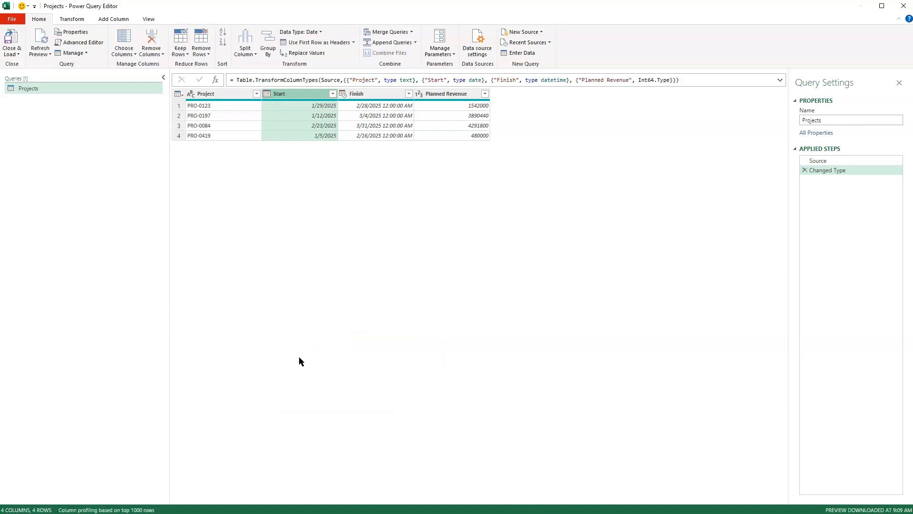
pyautogui.click(343, 94)
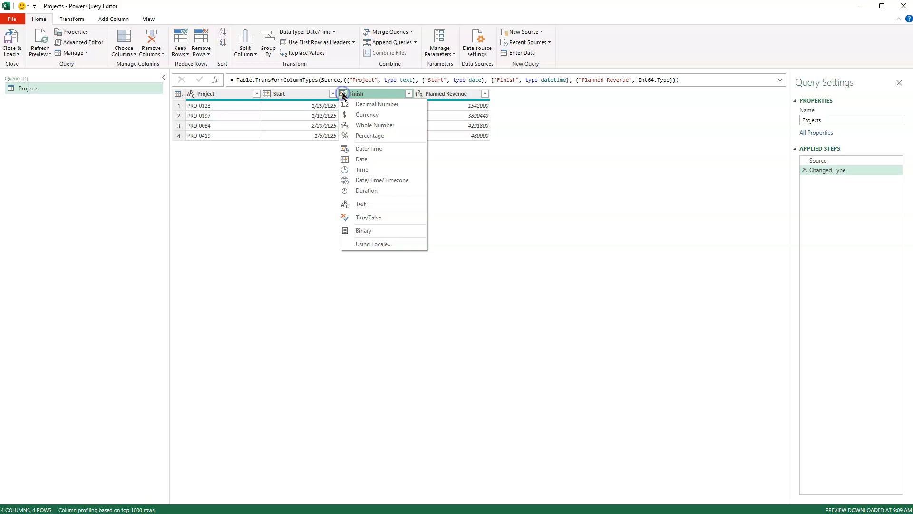
pyautogui.click(365, 160)
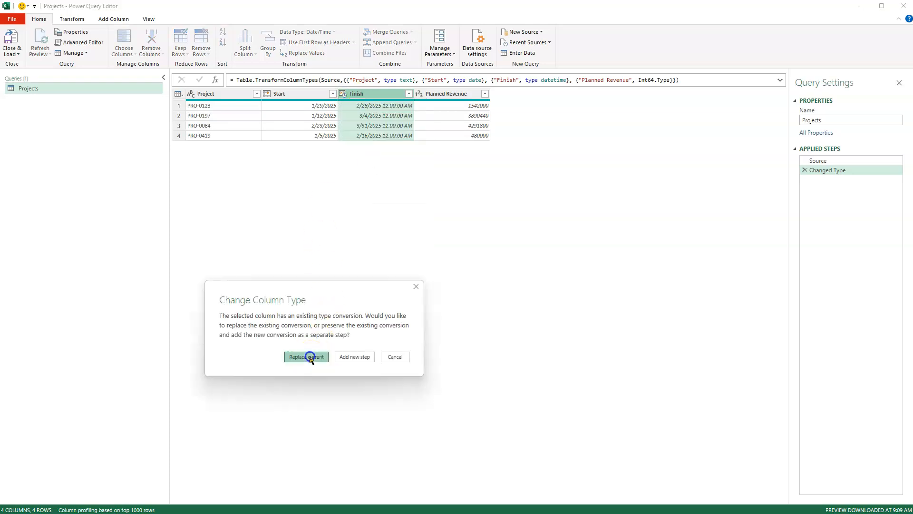
pyautogui.click(309, 357)
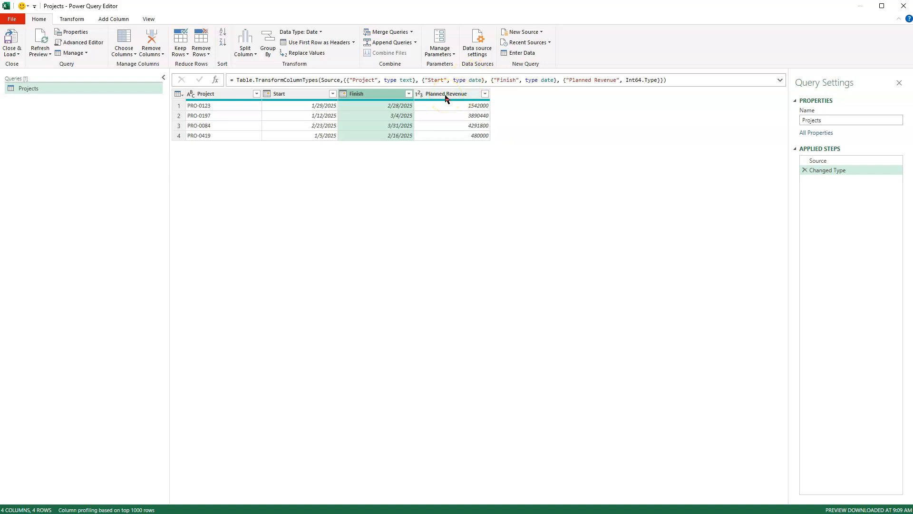
# Step: Change the Planned Revenue column to Decimal Number, replacing its current type conversion
pyautogui.click(420, 94)
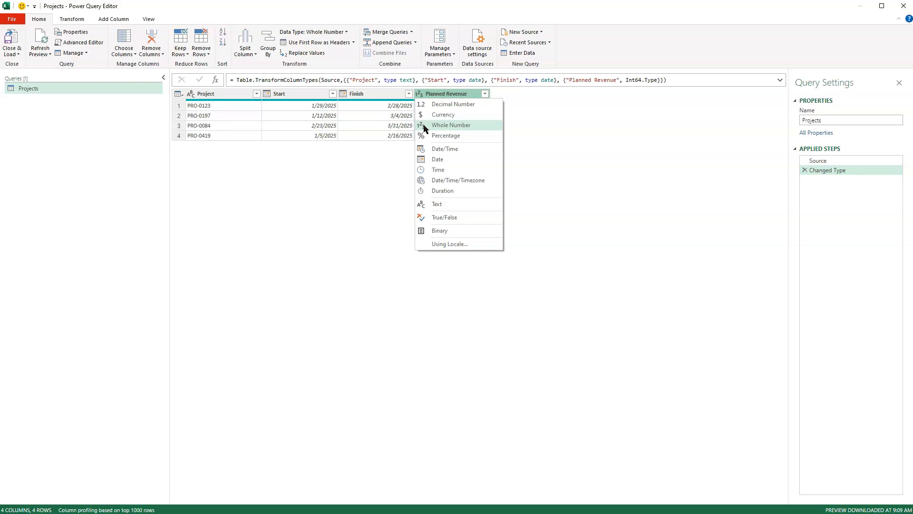
pyautogui.click(429, 107)
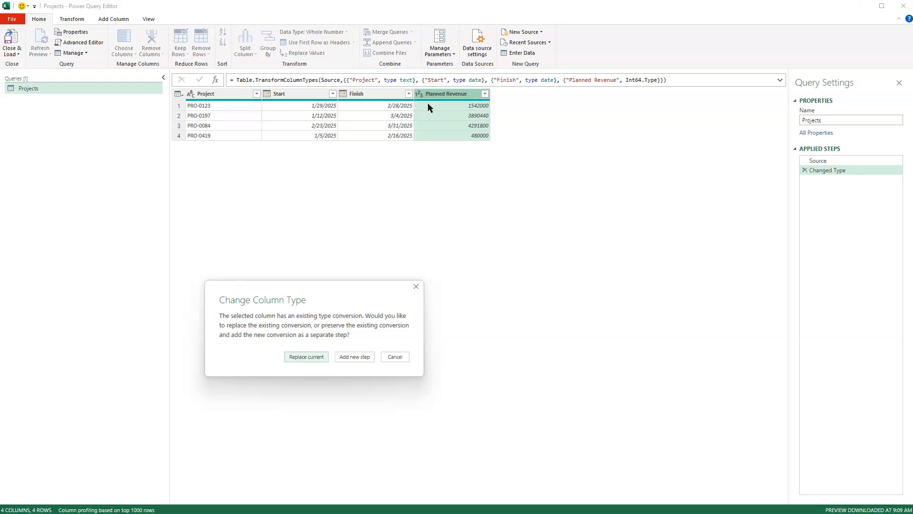
pyautogui.click(311, 356)
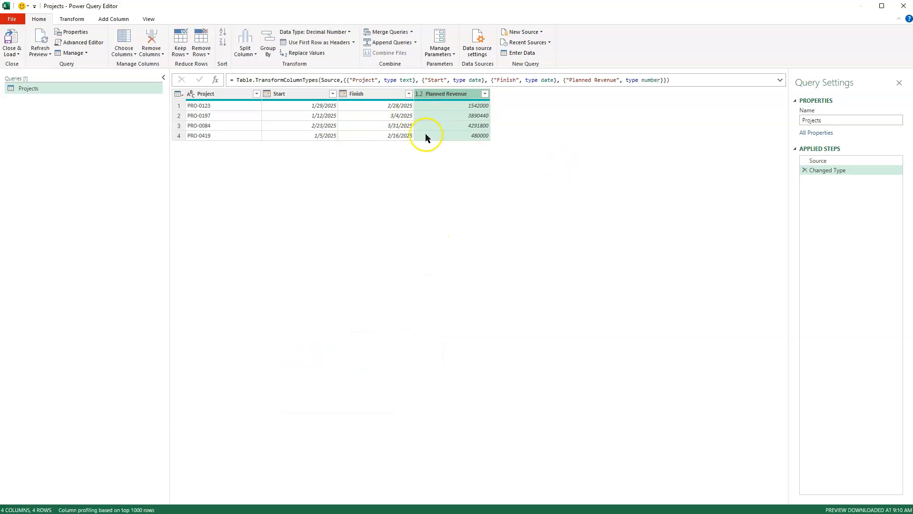
pyautogui.click(573, 130)
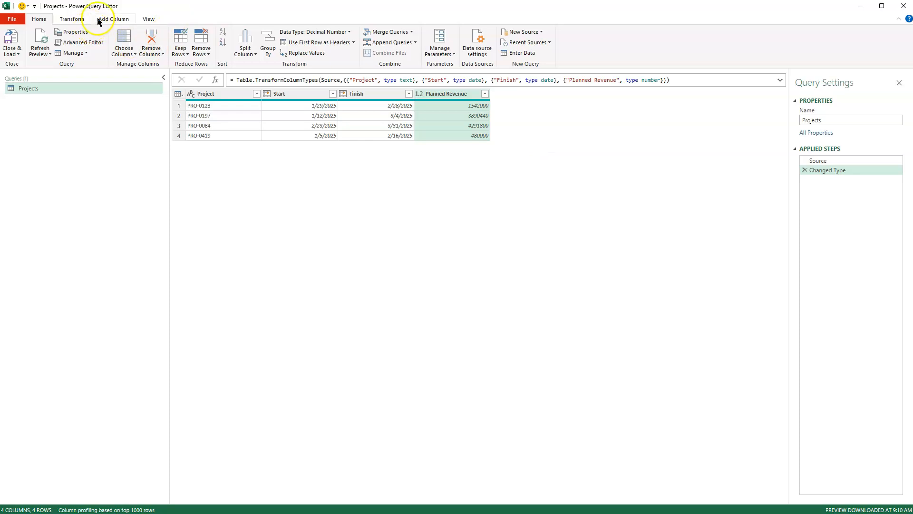
# Step: Start a new custom column in the Projects query and name it DaysBetween
pyautogui.click(112, 19)
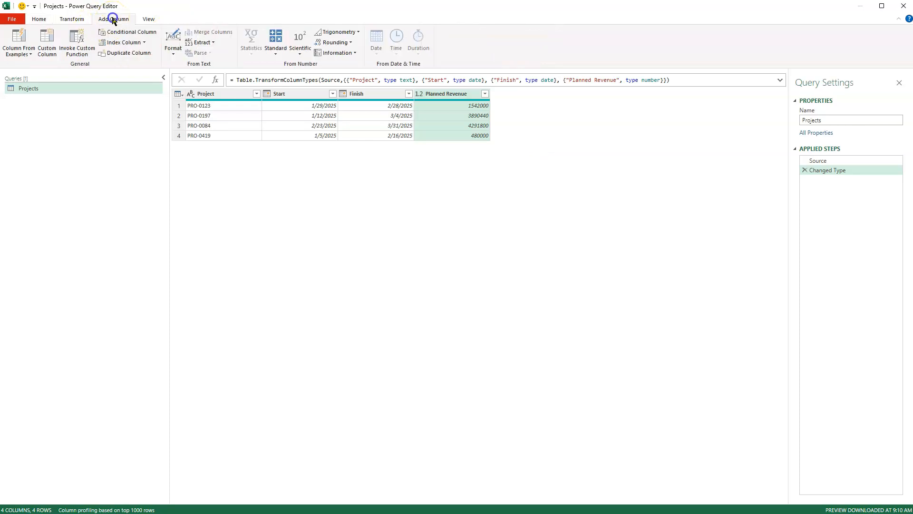
pyautogui.click(46, 44)
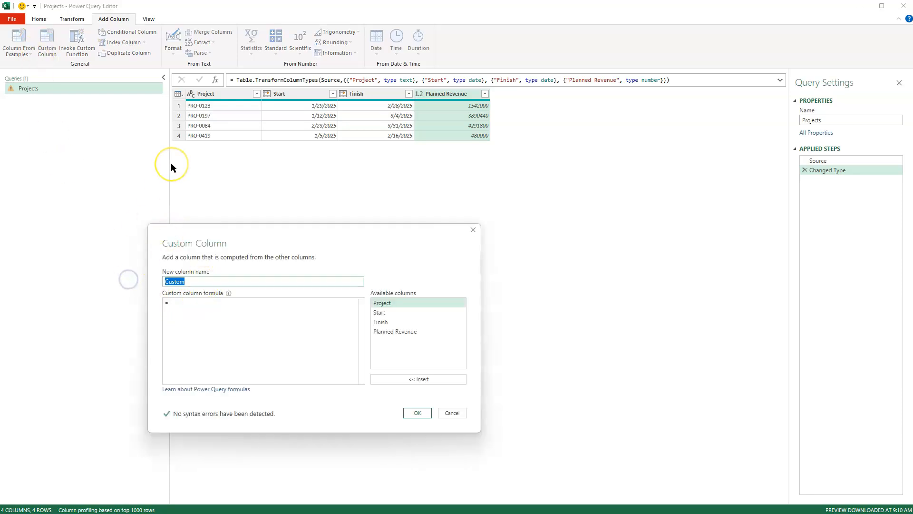
pyautogui.write('Between')
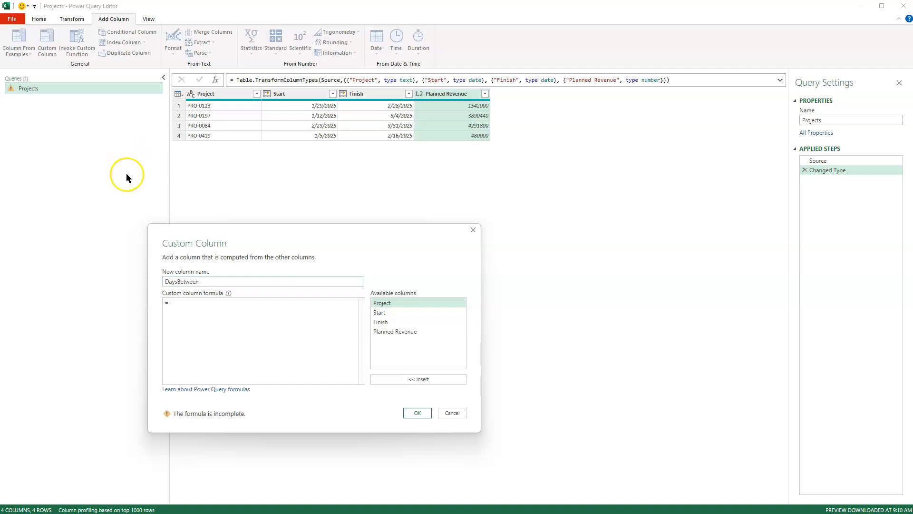
# Step: Enter the custom column formula Duration.Days([Finish]-[Start])+1 and add the column to the query
pyautogui.click(183, 302)
pyautogui.write('Duration.Days(')
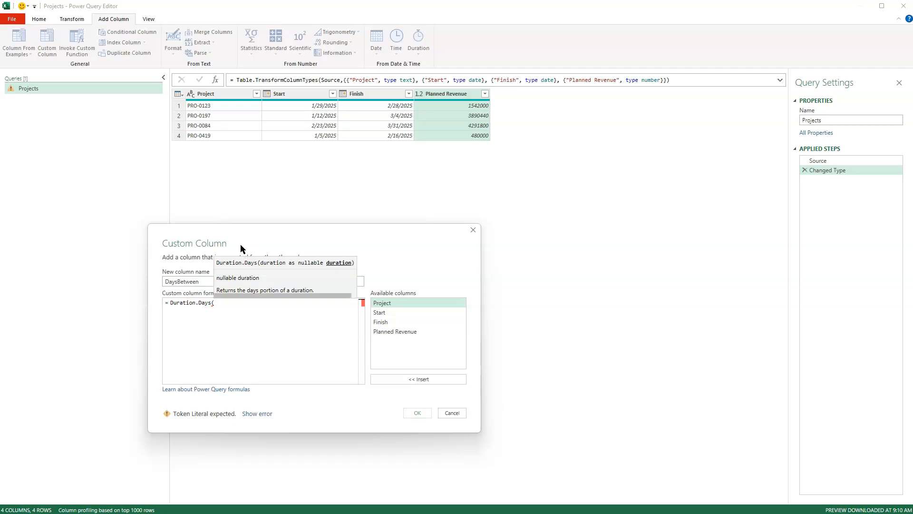
pyautogui.click(384, 323)
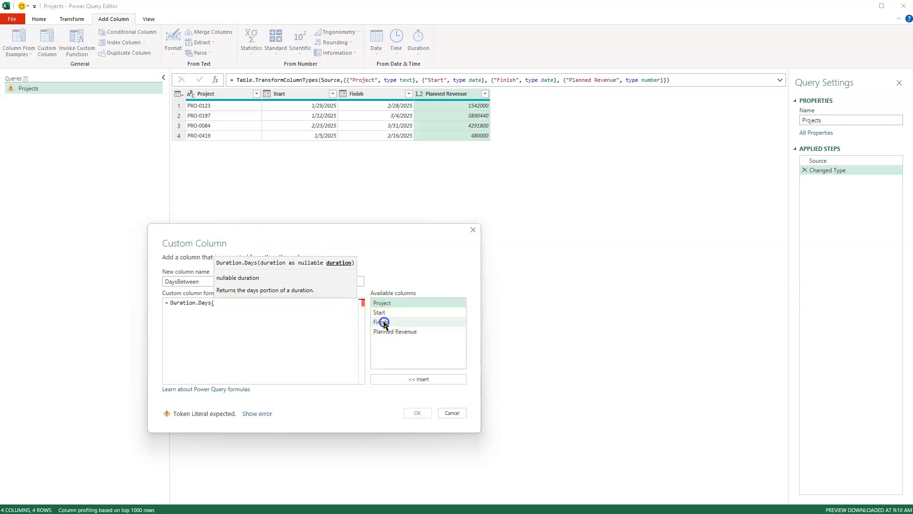
pyautogui.doubleClick(384, 324)
pyautogui.write('-')
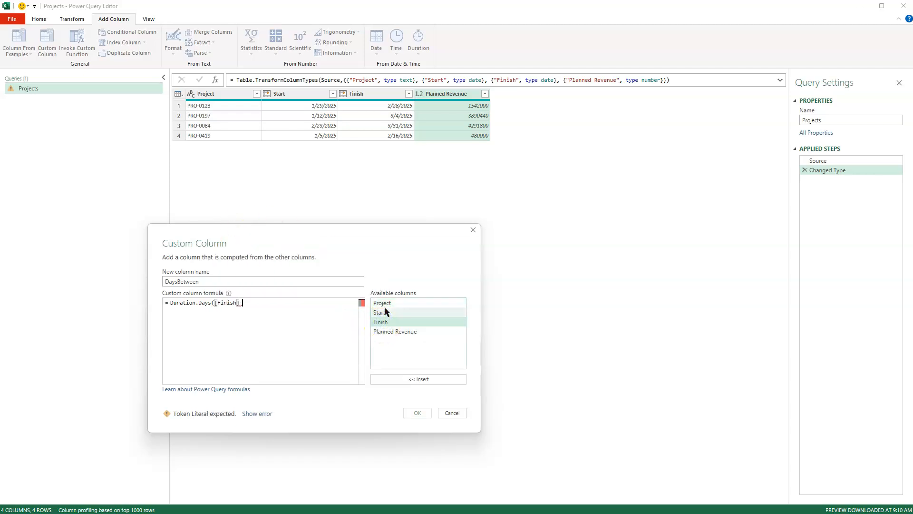
pyautogui.doubleClick(384, 313)
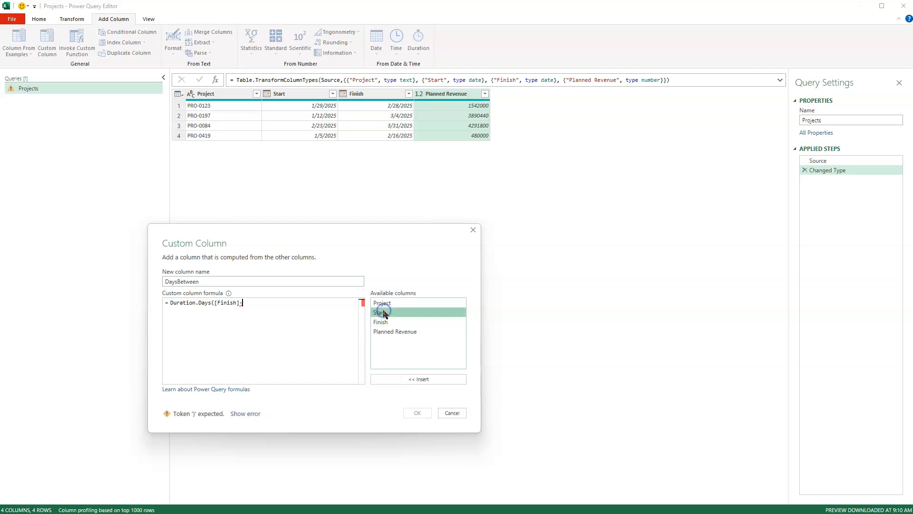
pyautogui.write(')')
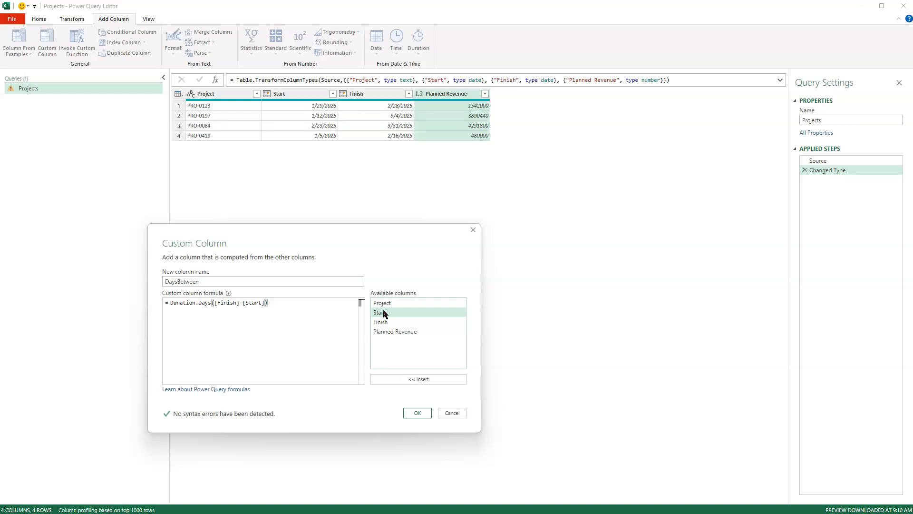
pyautogui.write('+1')
pyautogui.click(418, 412)
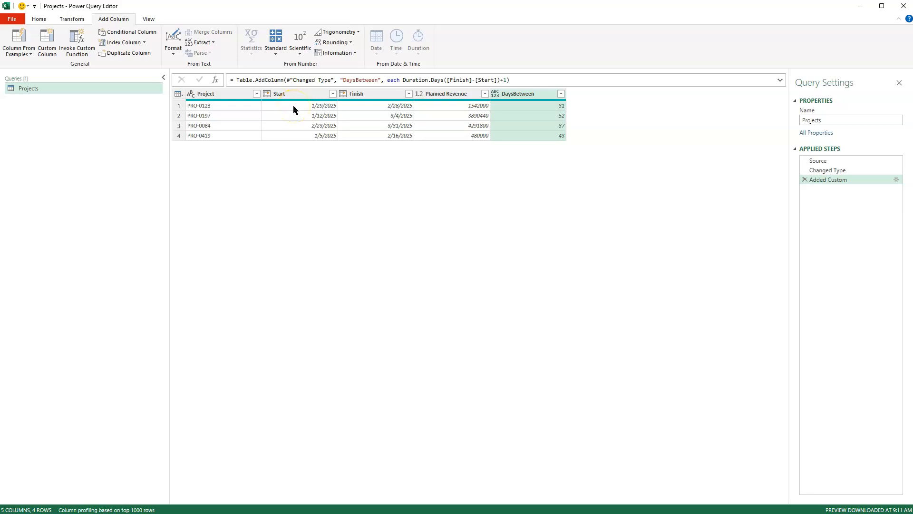
# Step: Check the first project's Start and Finish dates against its DaysBetween value
pyautogui.click(322, 108)
pyautogui.click(387, 108)
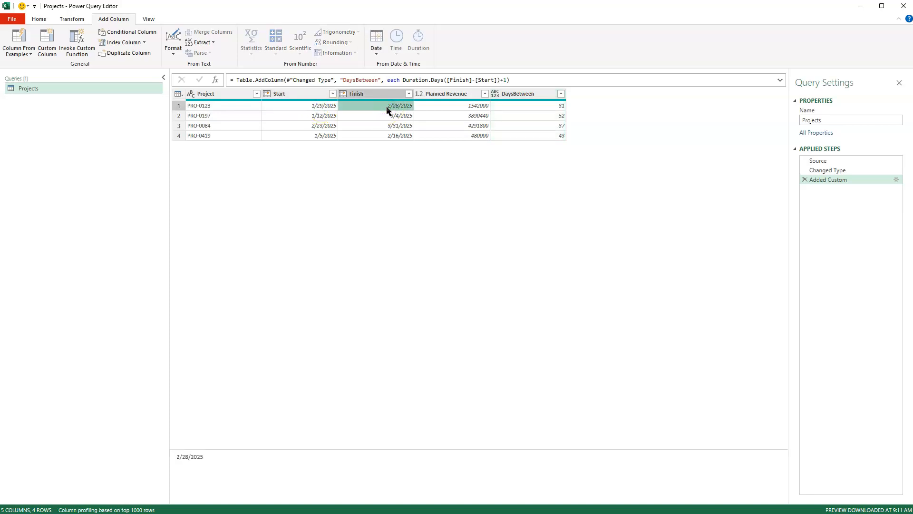
pyautogui.click(533, 106)
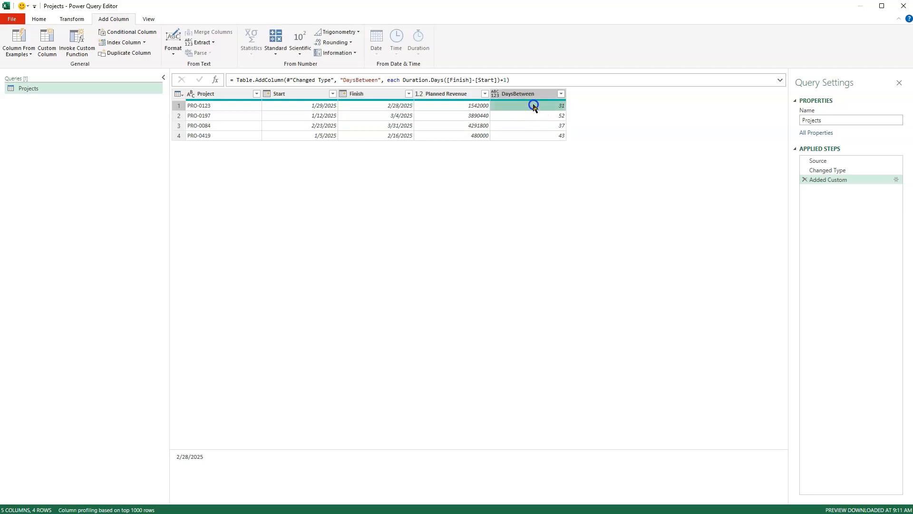
pyautogui.click(499, 159)
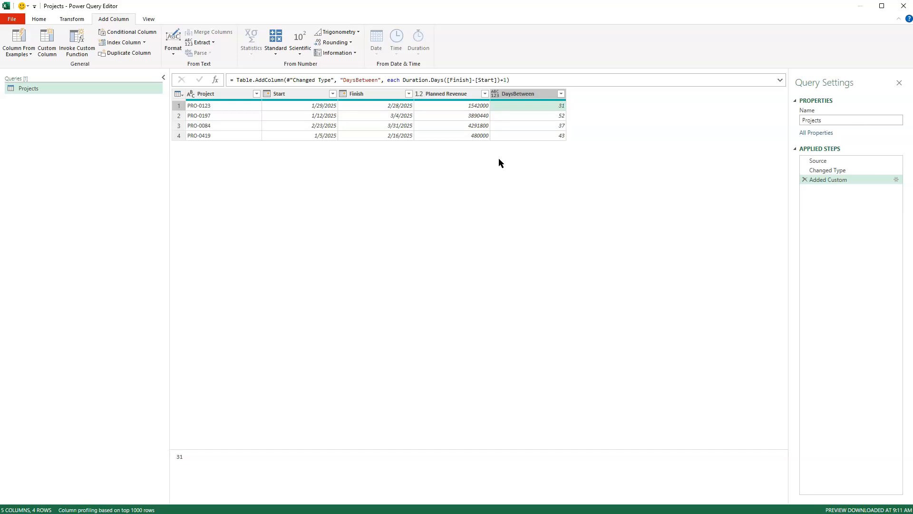
pyautogui.click(494, 146)
# Step: Add a custom column named AmountPerDay to the Projects query with the formula [Planned Revenue] / [DaysBetween]
pyautogui.click(44, 39)
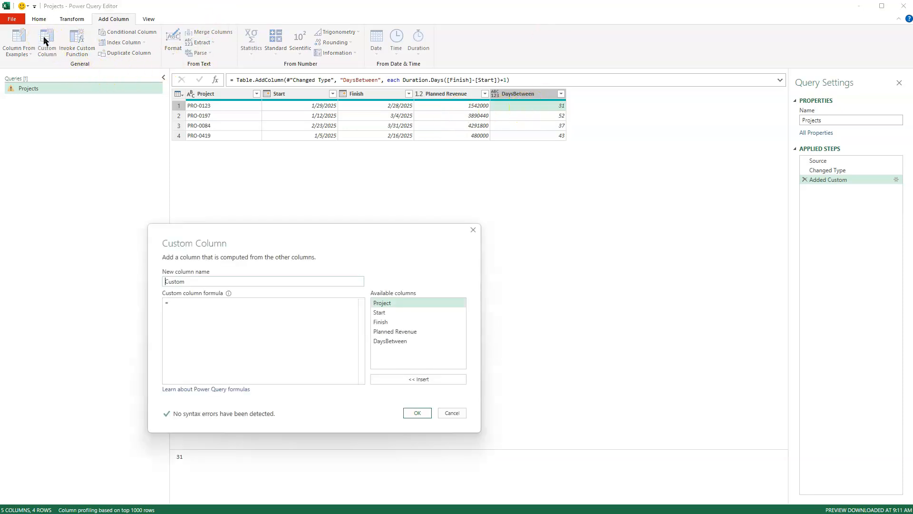
pyautogui.write('AmountPerDay')
pyautogui.click(199, 310)
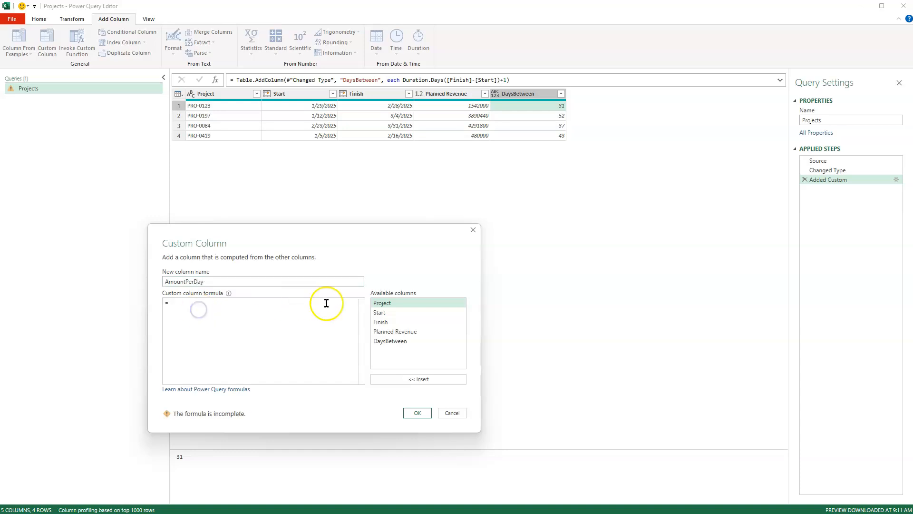
pyautogui.doubleClick(391, 333)
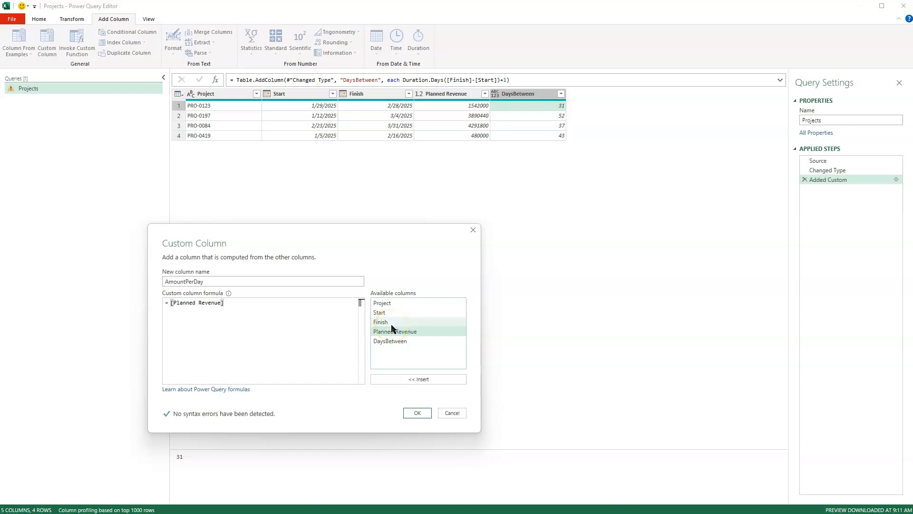
pyautogui.write('/')
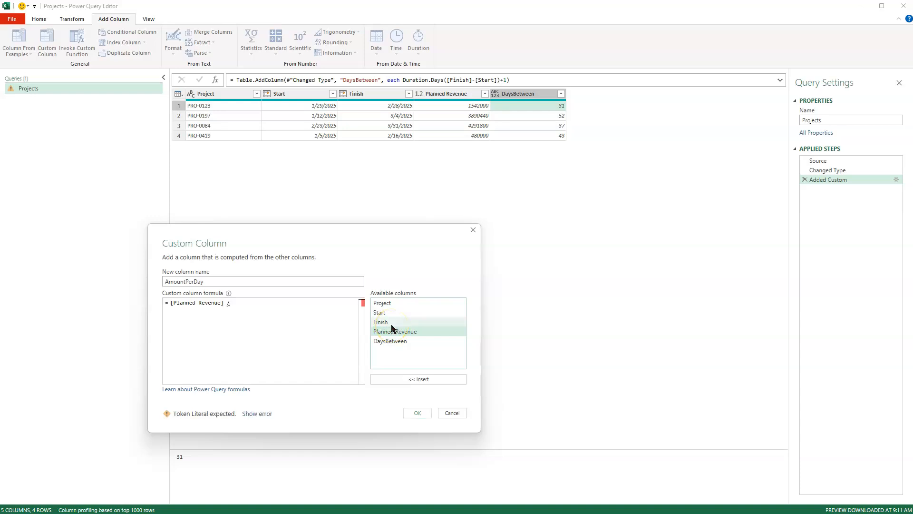
pyautogui.doubleClick(391, 341)
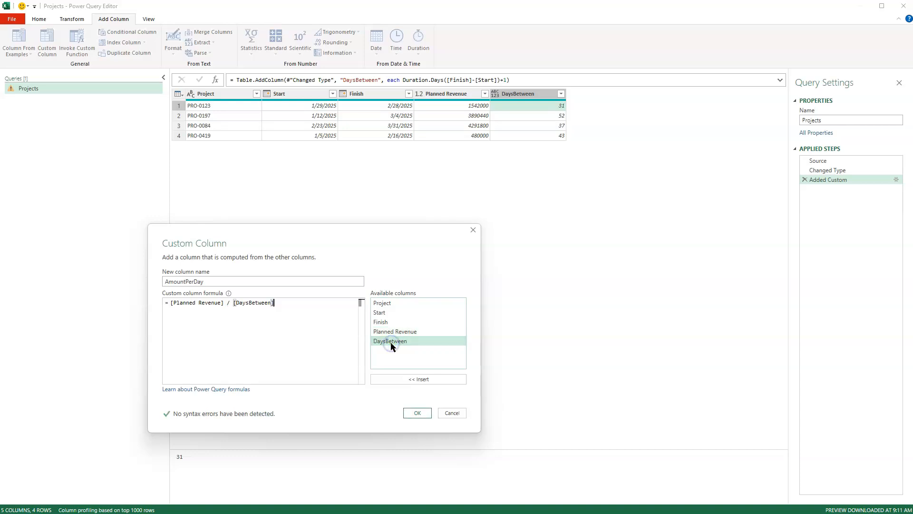
pyautogui.click(416, 412)
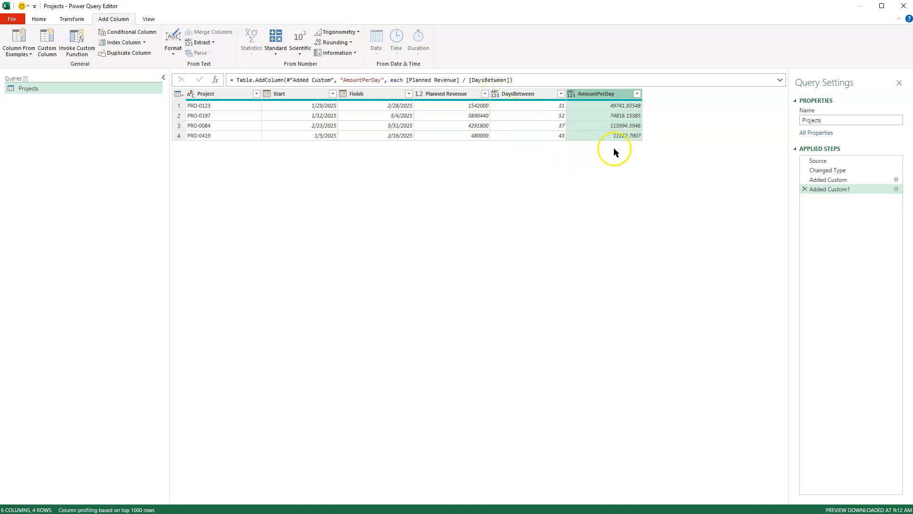
# Step: Set the data type of the AmountPerDay column to Decimal Number
pyautogui.click(573, 96)
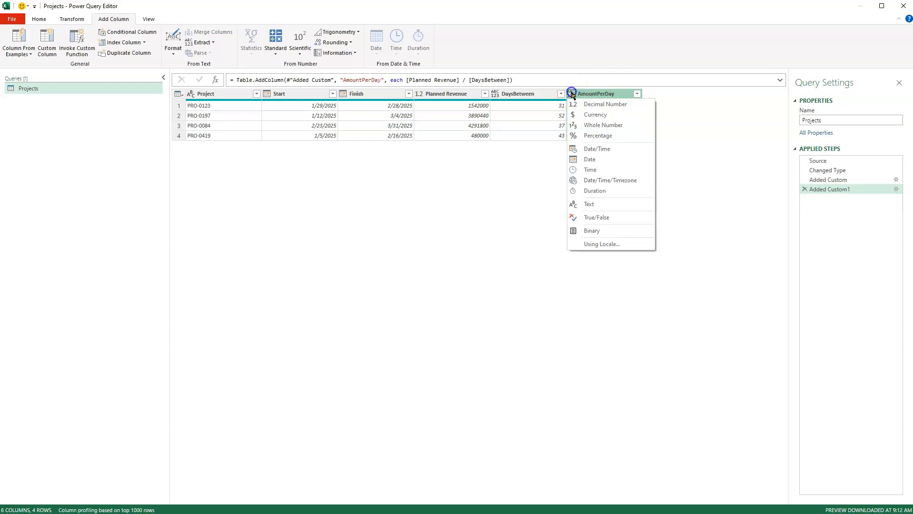
pyautogui.click(575, 104)
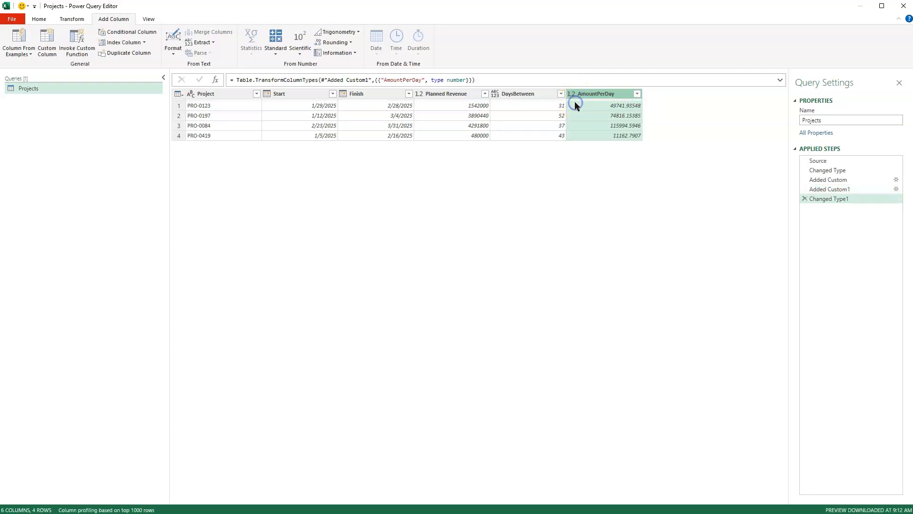
pyautogui.click(598, 178)
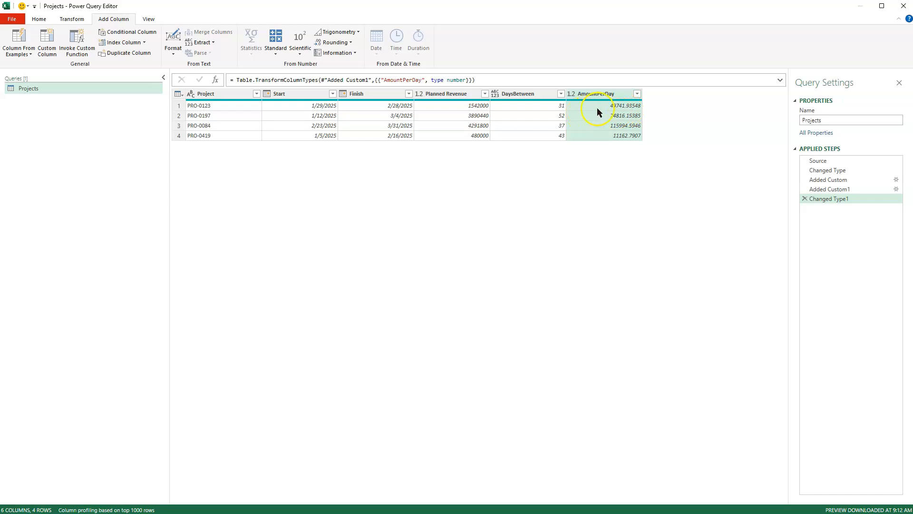
# Step: Inspect the AmountPerDay value and the full row details of project PRO-0123
pyautogui.click(612, 108)
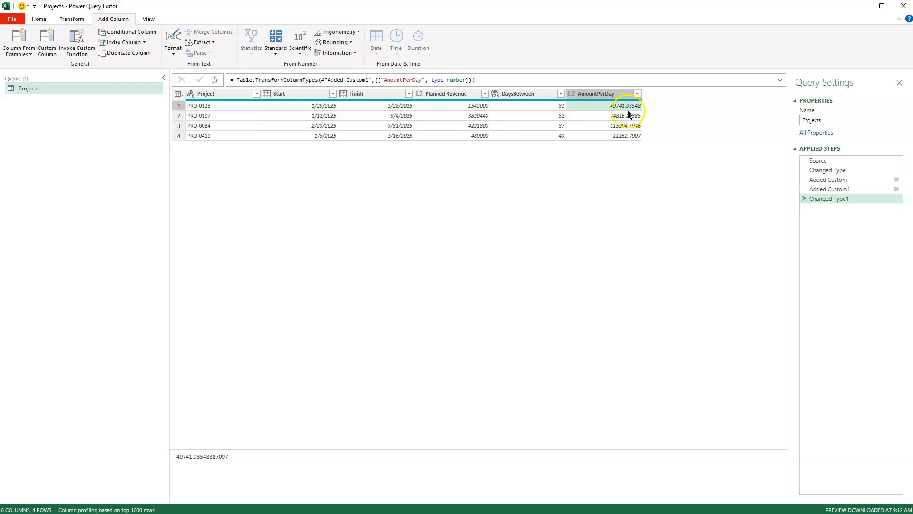
pyautogui.click(210, 106)
pyautogui.click(179, 106)
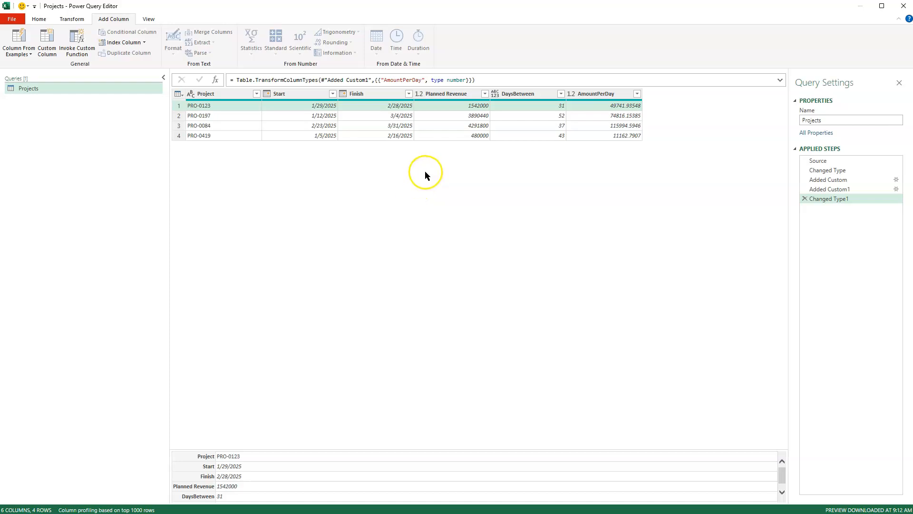
# Step: Create a new blank query and rename it GetDaysBetween
pyautogui.click(44, 19)
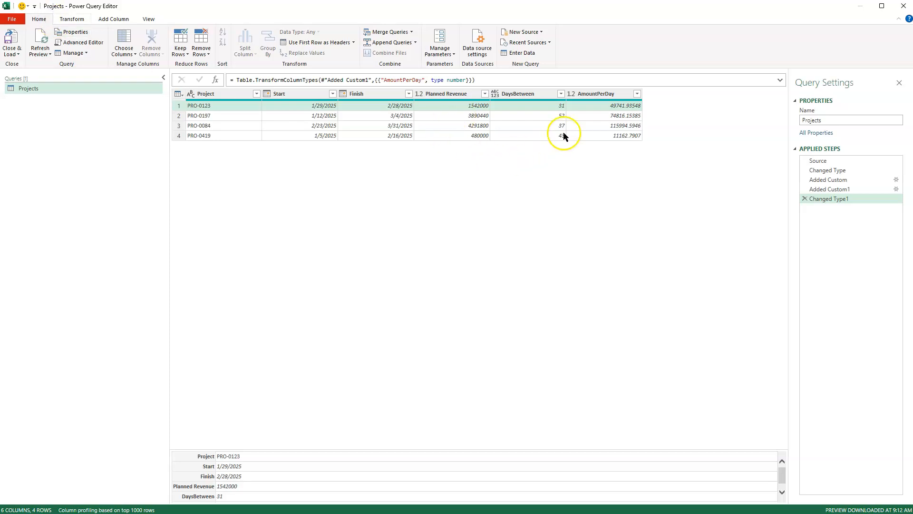
pyautogui.click(542, 30)
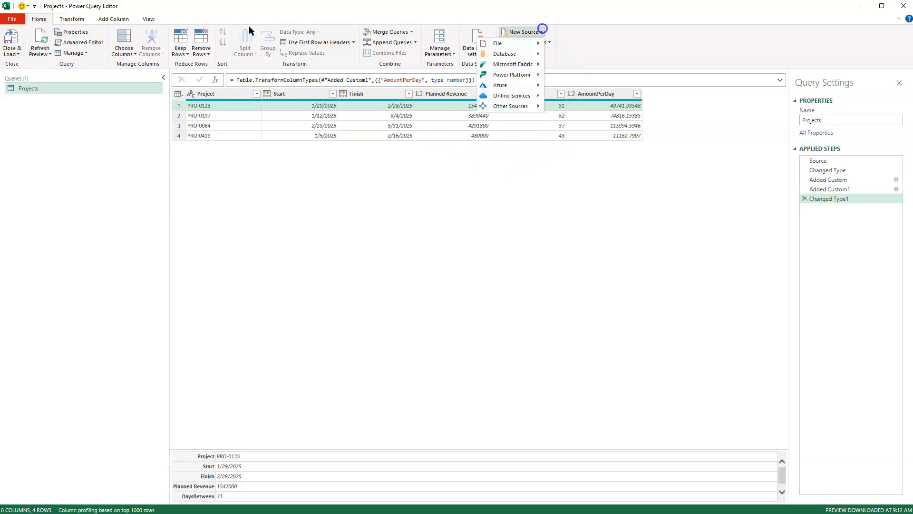
pyautogui.click(523, 106)
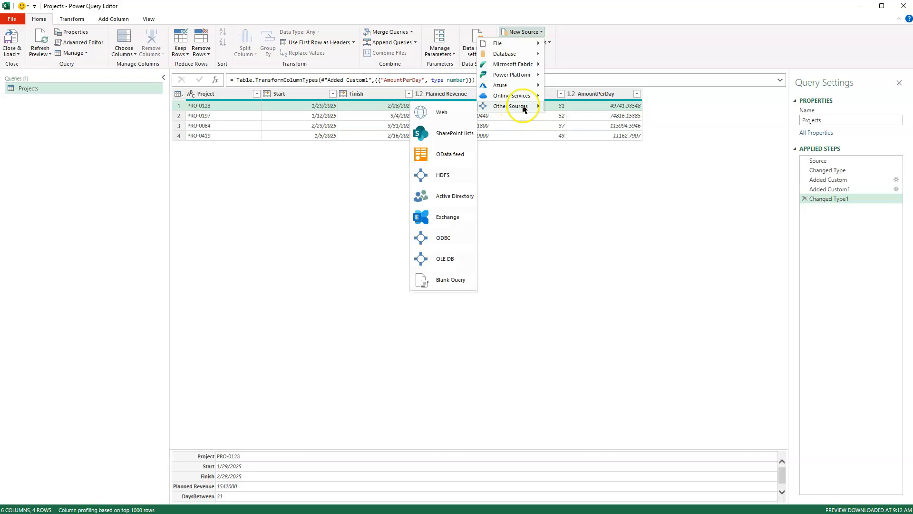
pyautogui.click(438, 280)
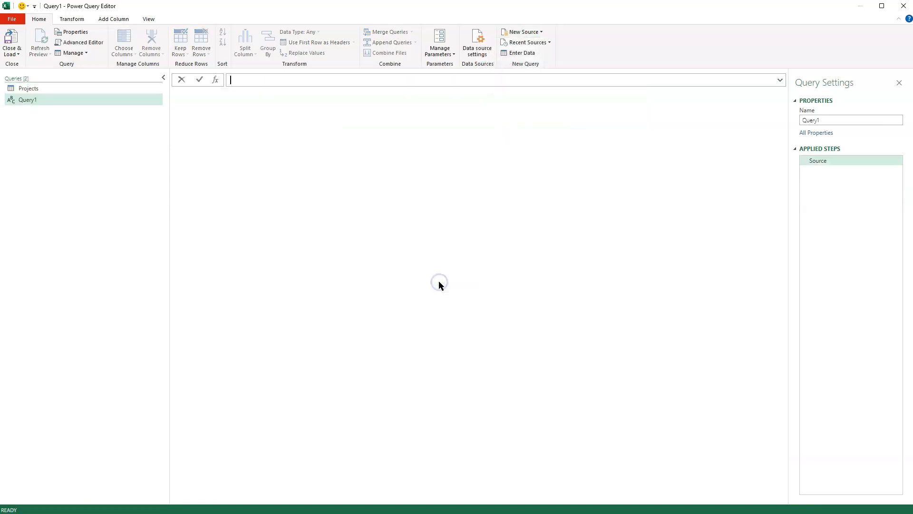
pyautogui.doubleClick(52, 103)
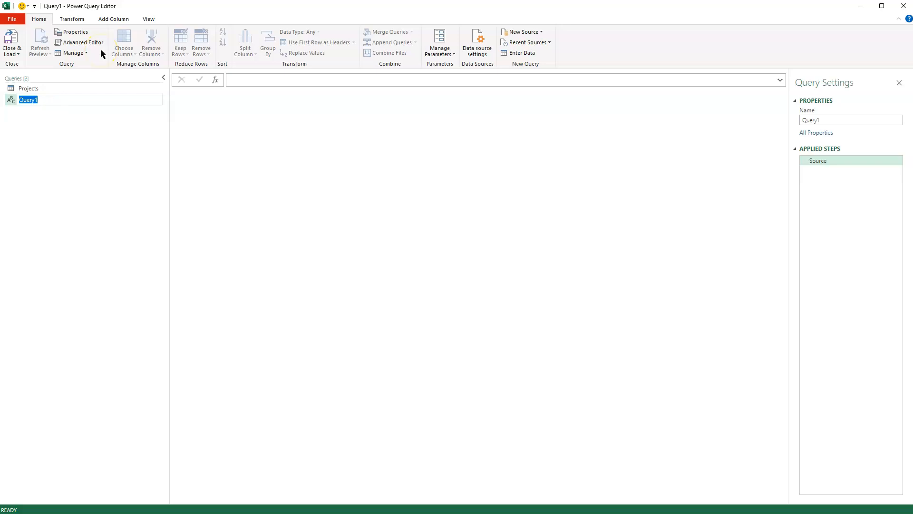
pyautogui.write('GetDaysBetween')
pyautogui.press('Return')
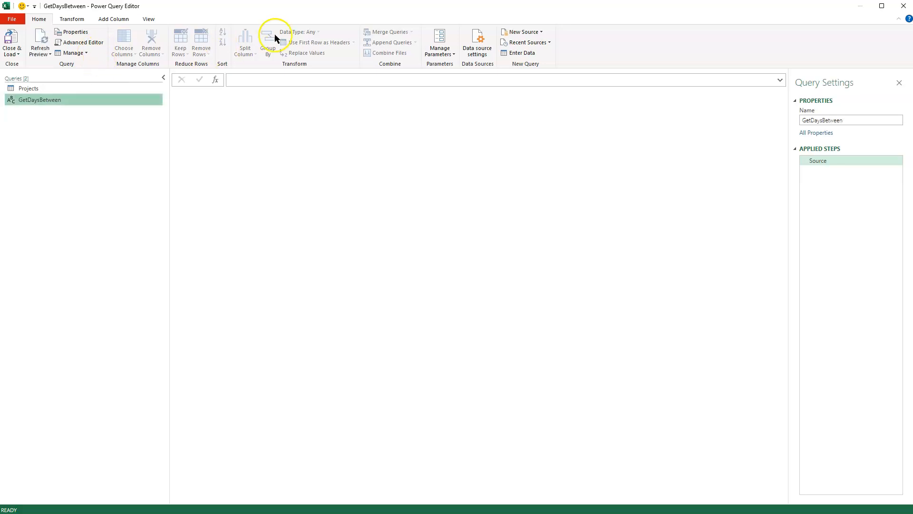
# Step: Open the full M code of the GetDaysBetween query for editing and clear all of its default code
pyautogui.click(82, 44)
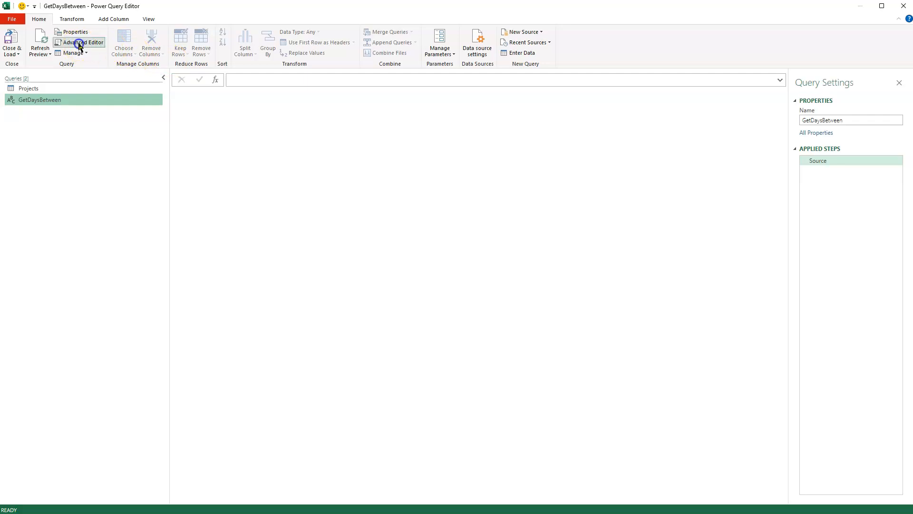
pyautogui.moveTo(290, 163); pyautogui.dragTo(207, 122)
pyautogui.press('Delete')
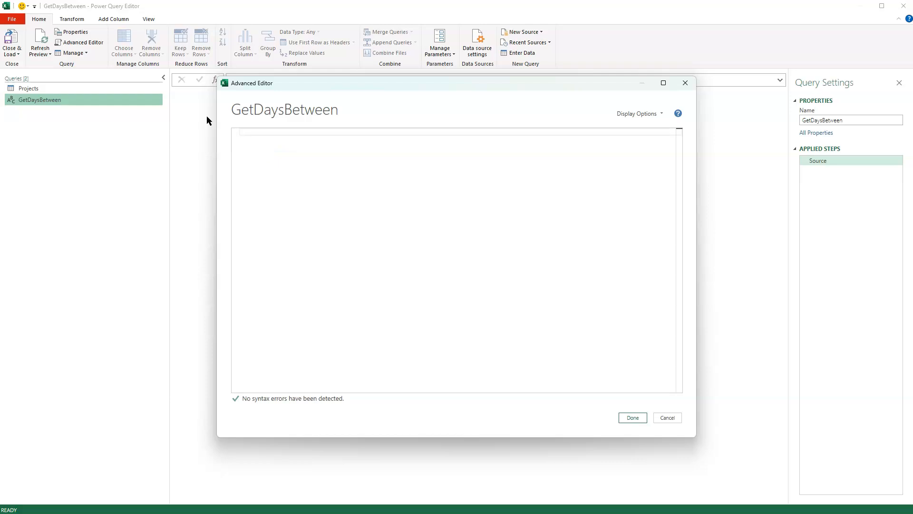
# Step: Write the function header (startDate as date, finishDate as date) as list => as the first line of GetDaysBetween
pyautogui.write('()')
pyautogui.press('Left')
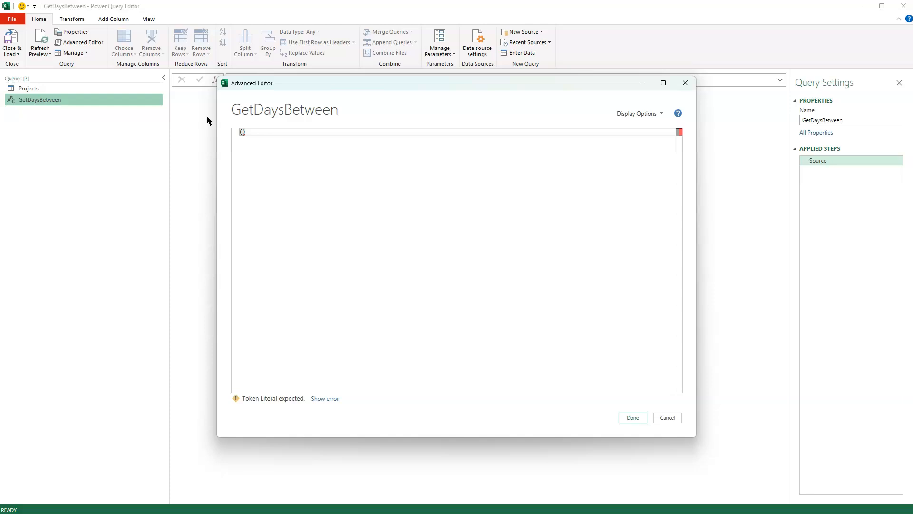
pyautogui.write('start')
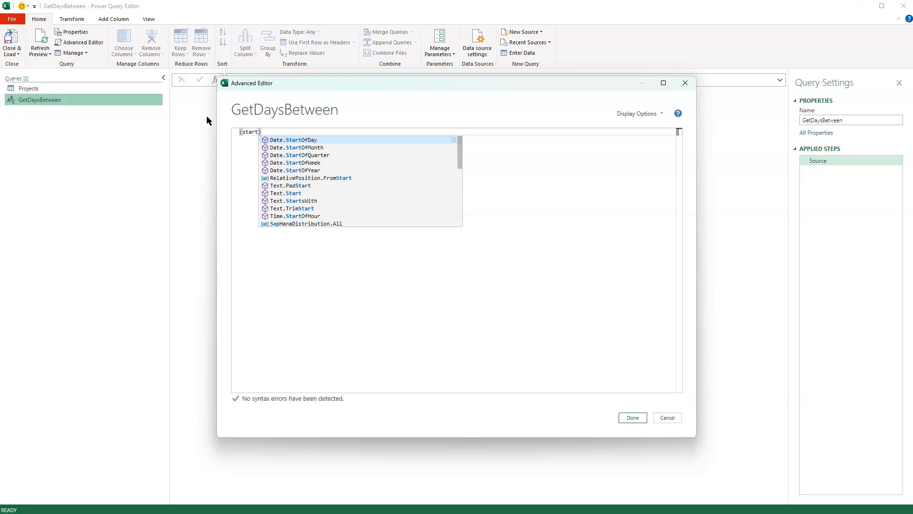
pyautogui.write('Date a')
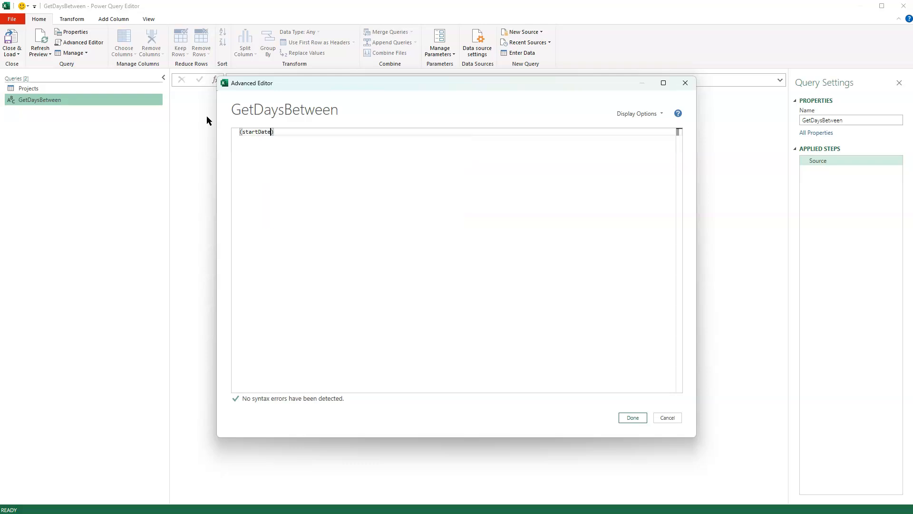
pyautogui.write('s date, ')
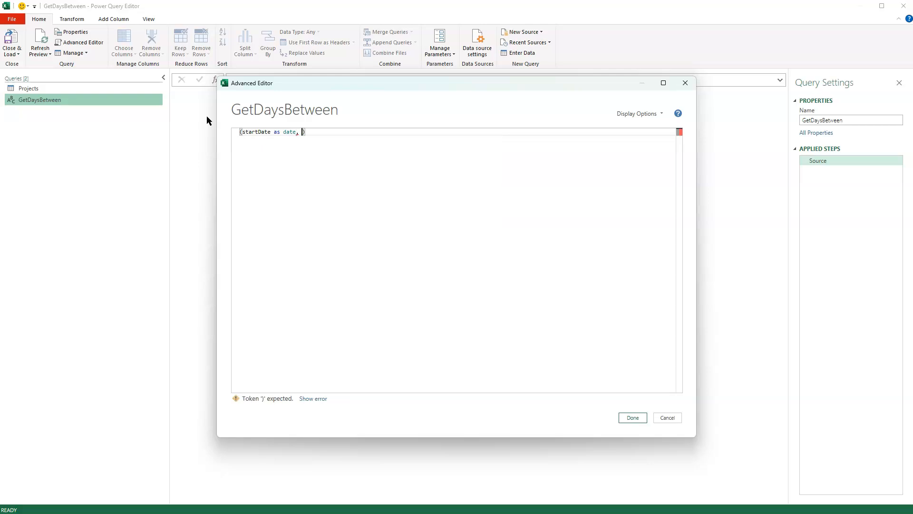
pyautogui.write('finishDate as date)')
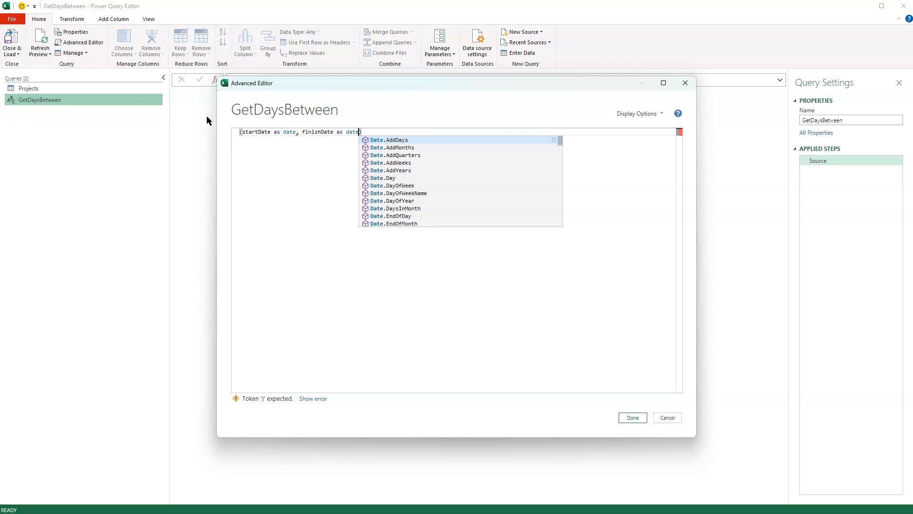
pyautogui.write(' as')
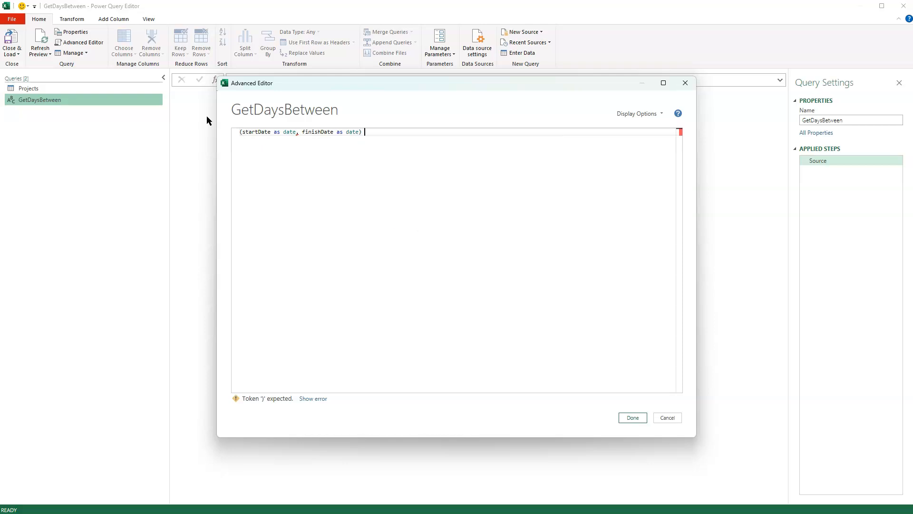
pyautogui.write(' list ')
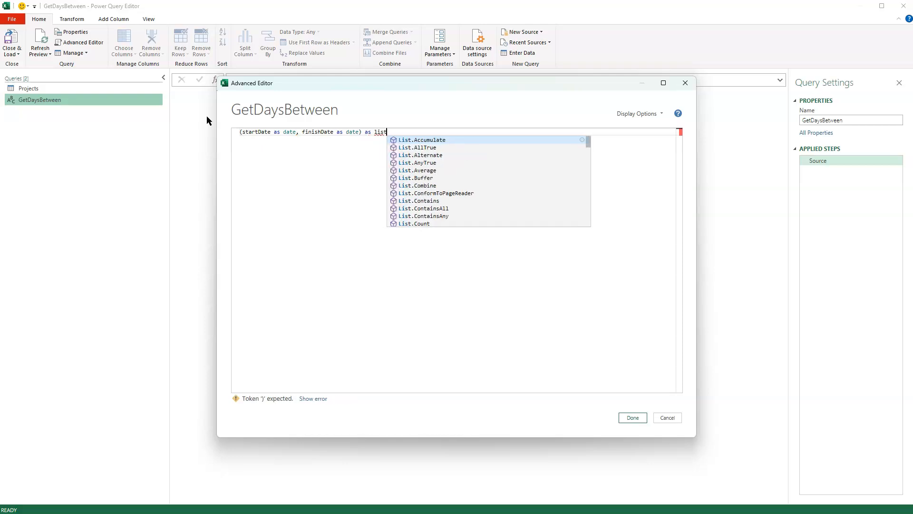
pyautogui.write('=>')
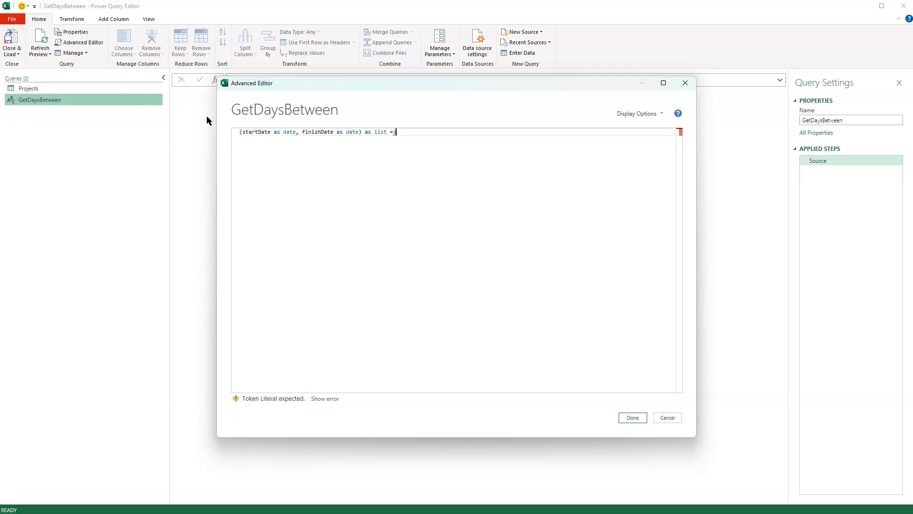
pyautogui.press('Return')
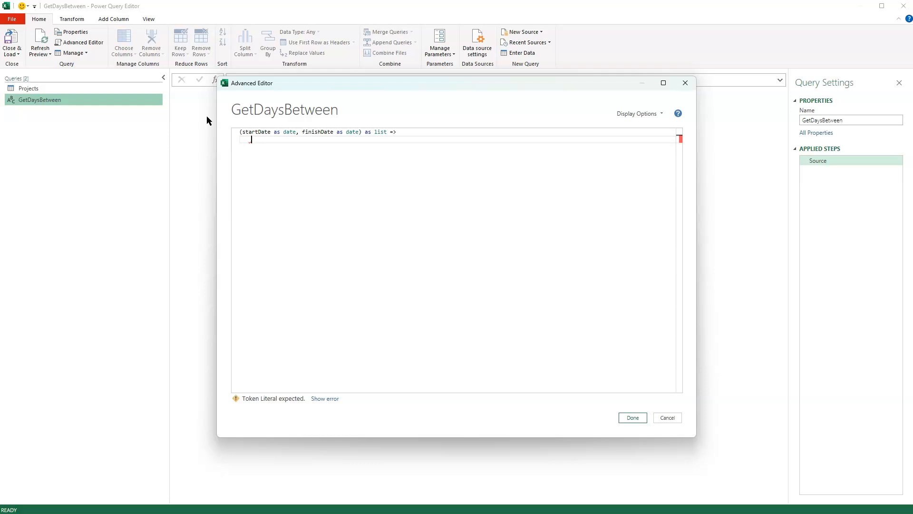
# Step: Start a let block on the indented line beneath the GetDaysBetween function header
pyautogui.write('let')
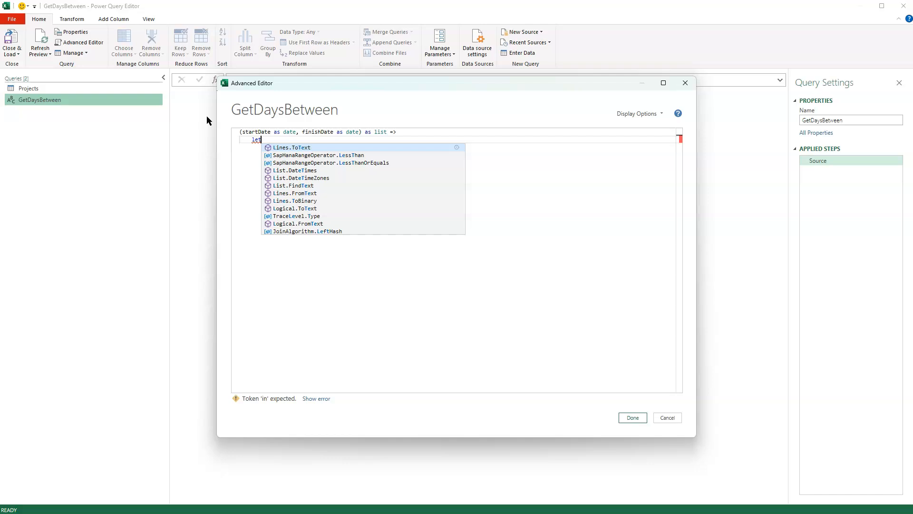
pyautogui.press('Escape')
pyautogui.press('Return')
pyautogui.press('Tab')
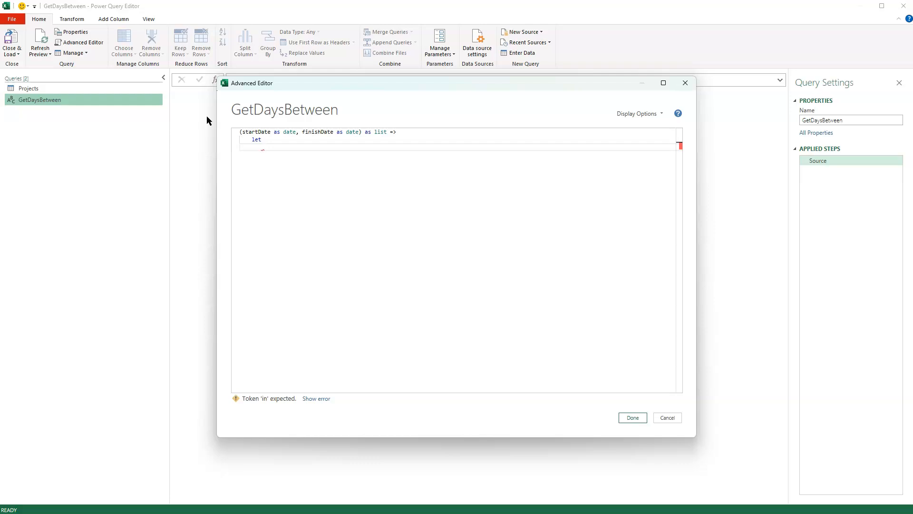
# Step: Define the first let variable as Duration = Duration.Days(finishDate - startDate) + 1, ending the line with a comma
pyautogui.write('Duration = Durat')
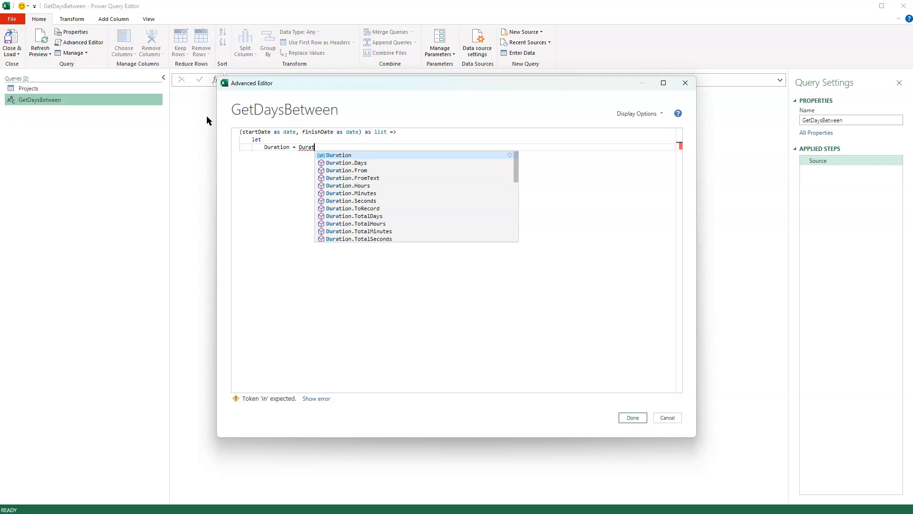
pyautogui.write('ion.Days(')
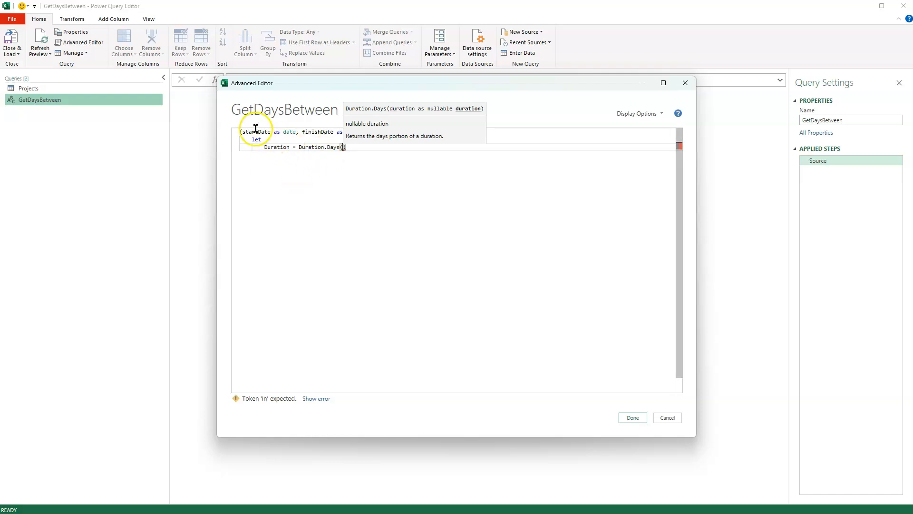
pyautogui.write('fi')
pyautogui.write('nishDate')
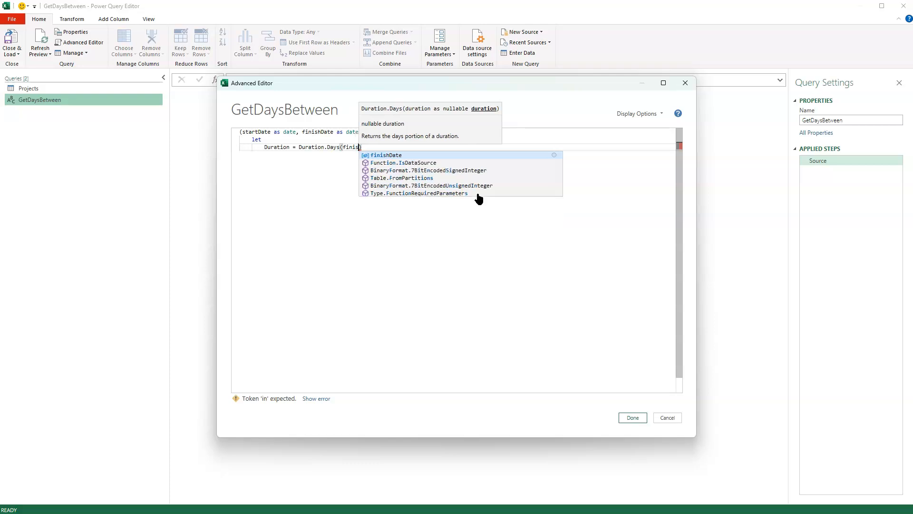
pyautogui.write(' - ')
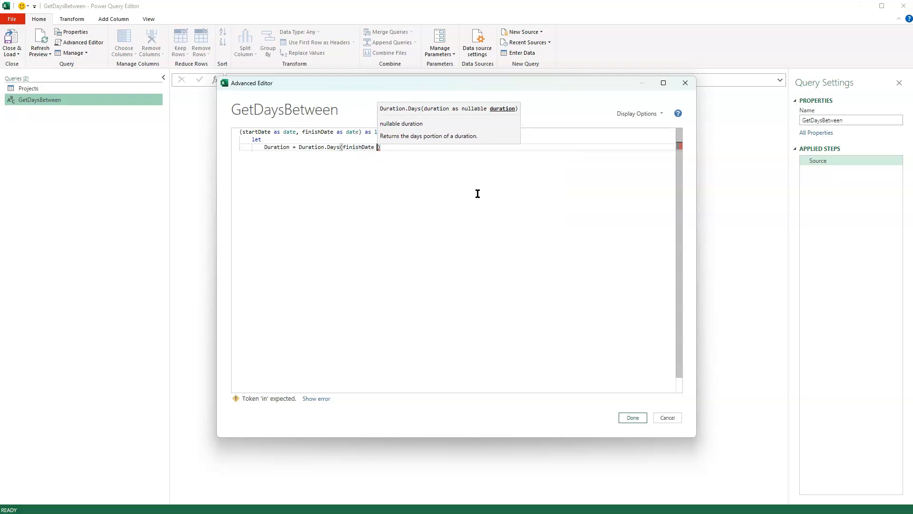
pyautogui.write('start')
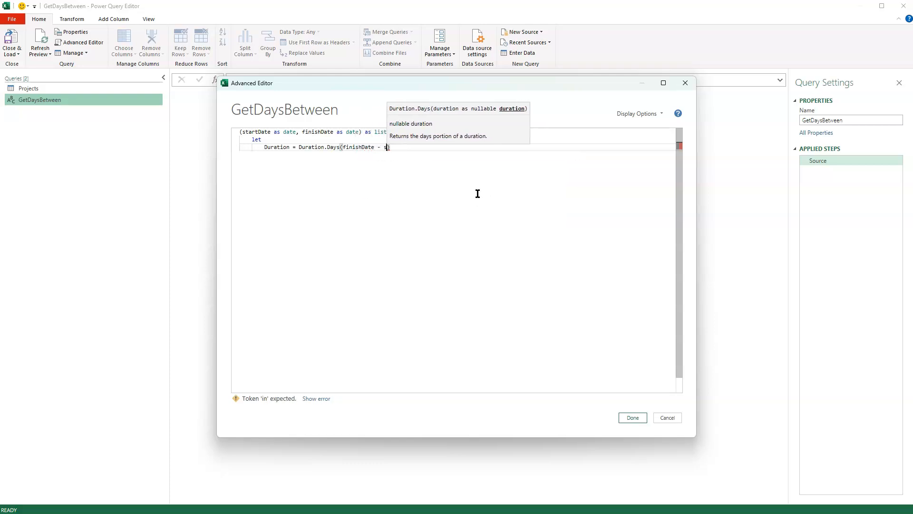
pyautogui.press('Tab')
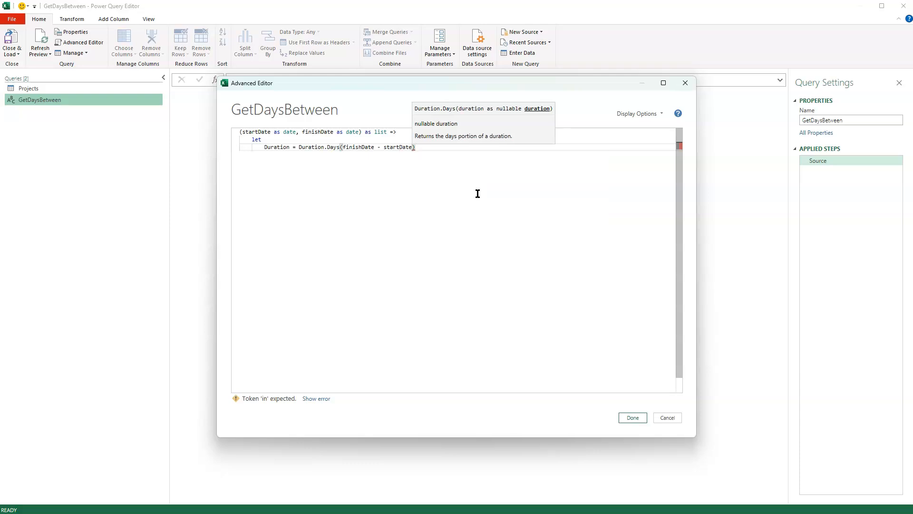
pyautogui.press('Right')
pyautogui.write(',')
pyautogui.write('1')
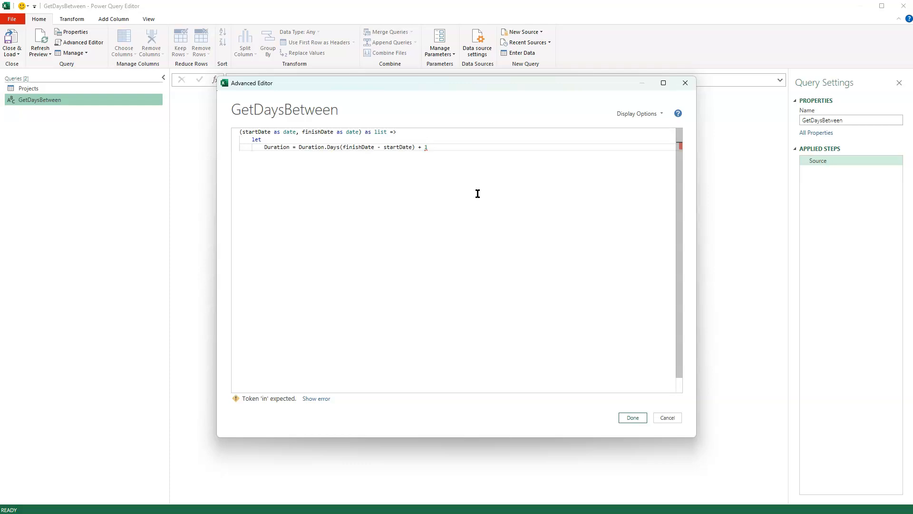
pyautogui.write(',')
pyautogui.press('Return')
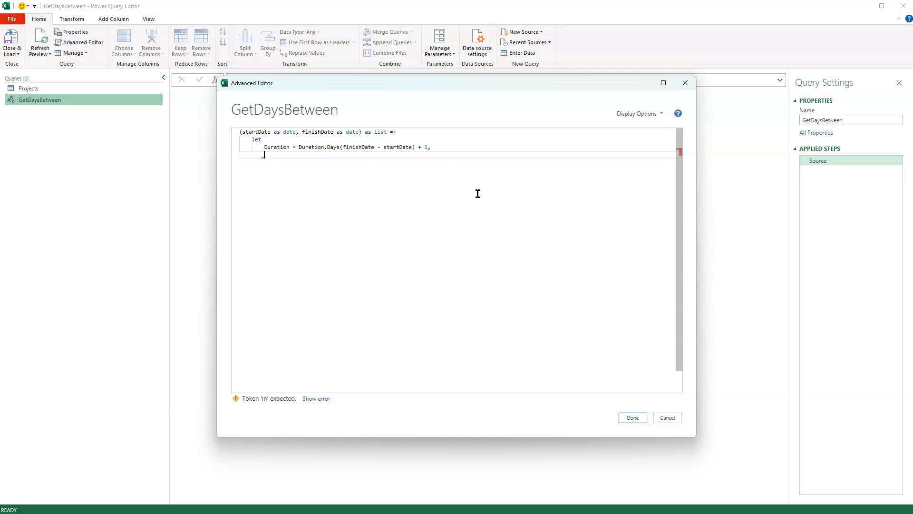
# Step: Add a second let variable, DateList = List.Dates(startDate, Duration, #duration(1,0,0,0)), below the Duration line
pyautogui.write('DateList = List.Dates(')
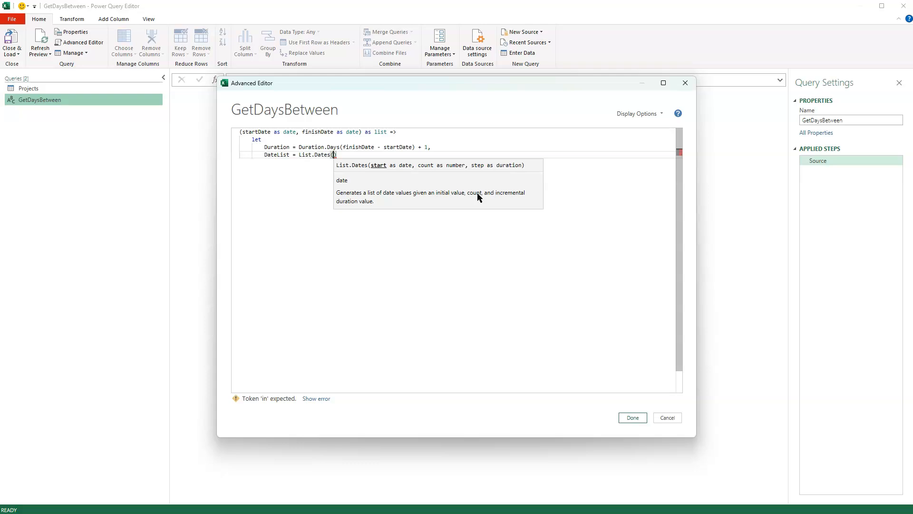
pyautogui.write('startDate')
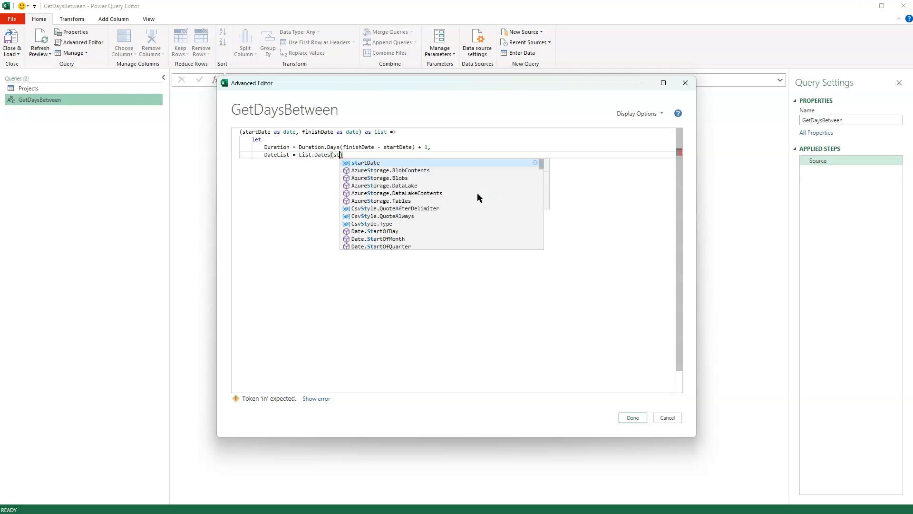
pyautogui.write(',')
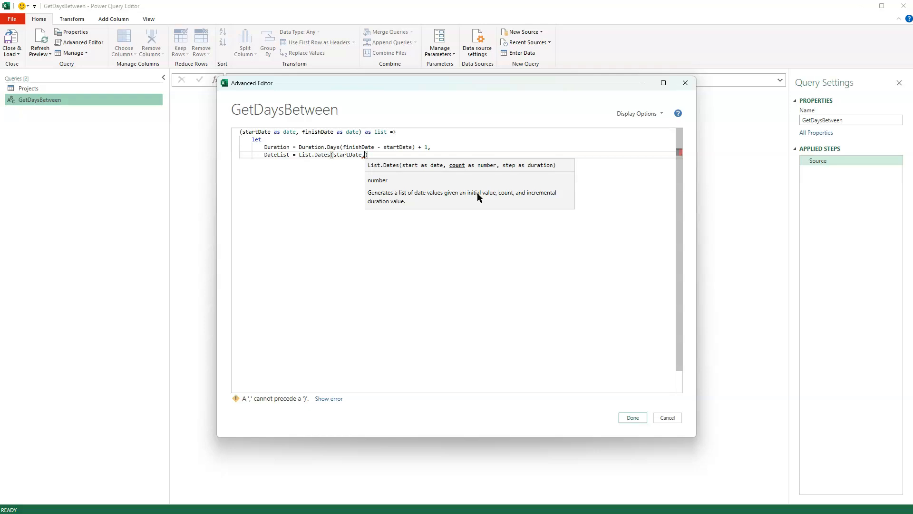
pyautogui.write('Duration')
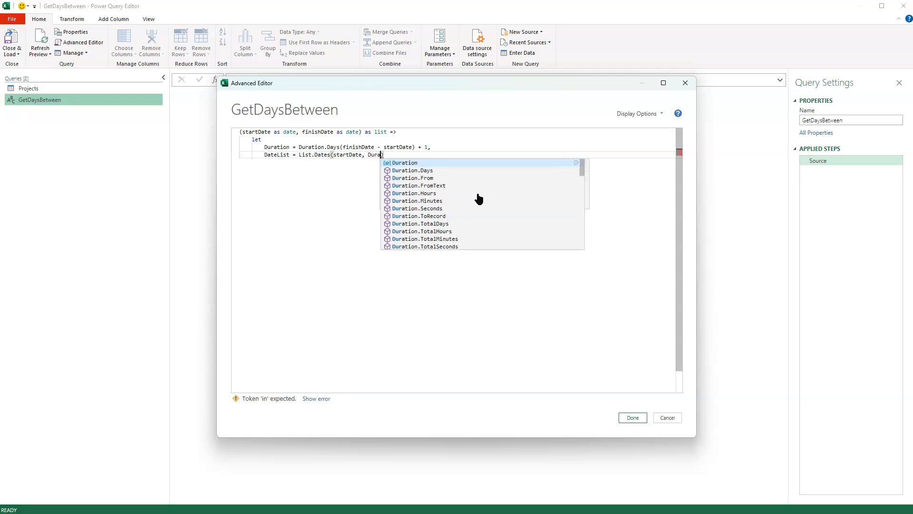
pyautogui.write(',')
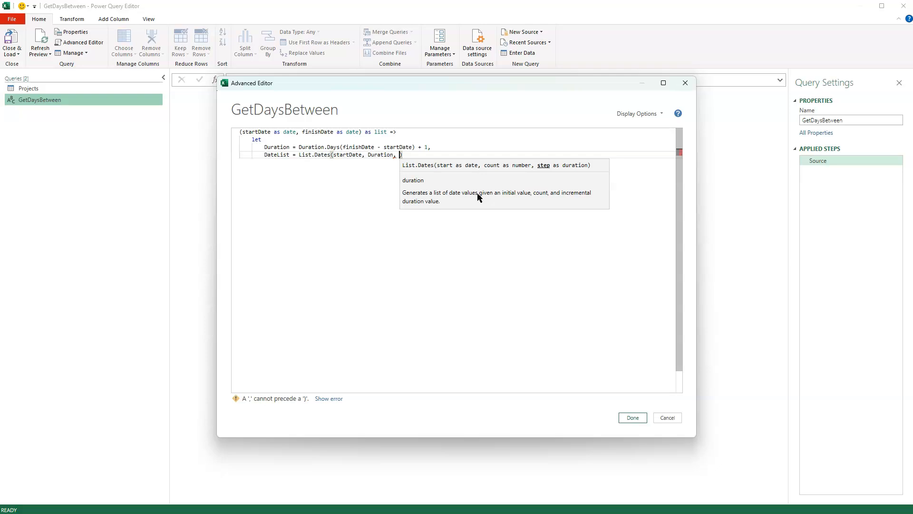
pyautogui.write('#duration')
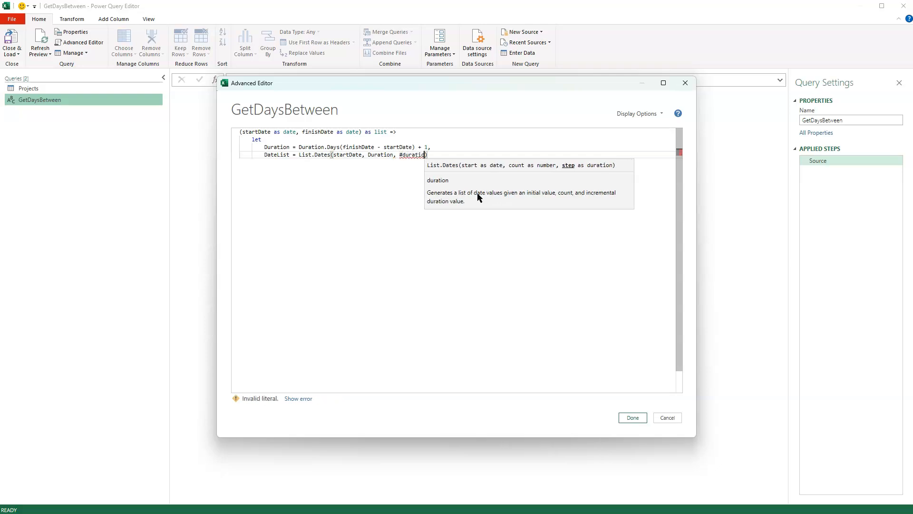
pyautogui.write('(')
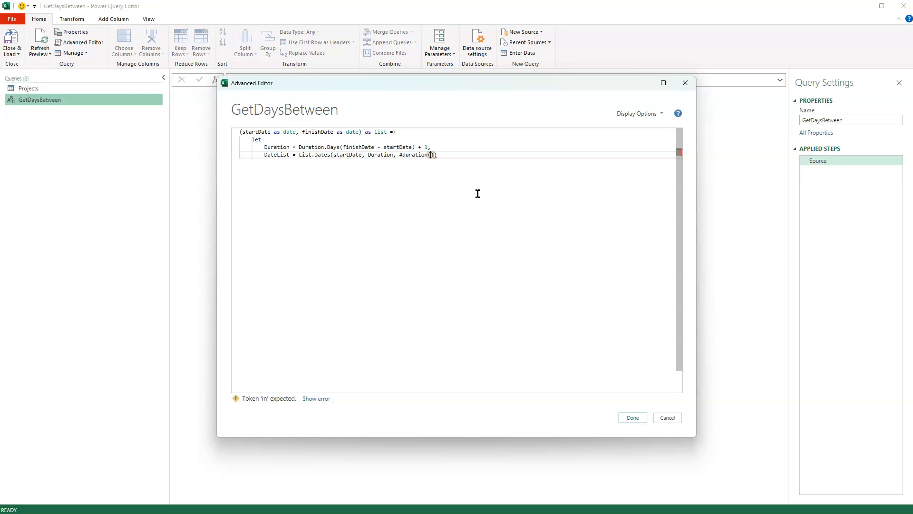
pyautogui.write('1,0,0,0)')
pyautogui.press('Return')
# Step: Close the function with an in clause that returns DateList, and save the GetDaysBetween code
pyautogui.write('in')
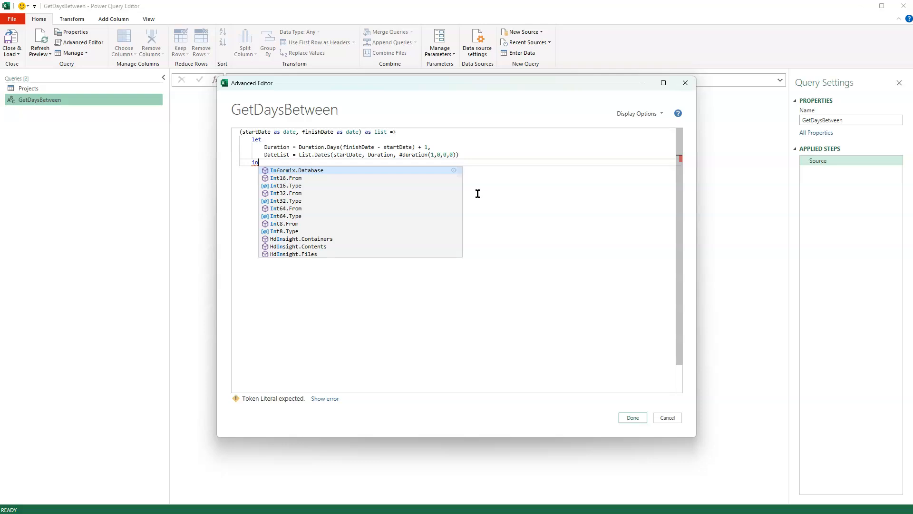
pyautogui.press('Escape')
pyautogui.press('Return')
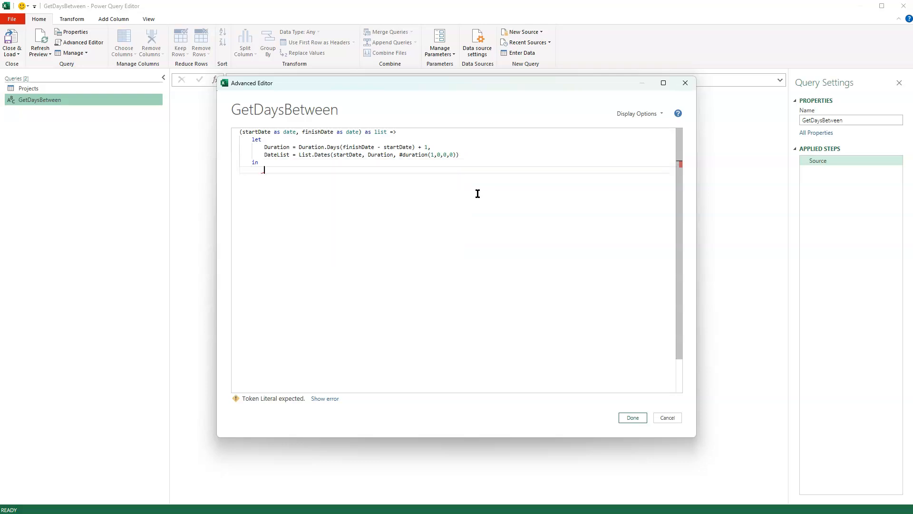
pyautogui.write('DateList')
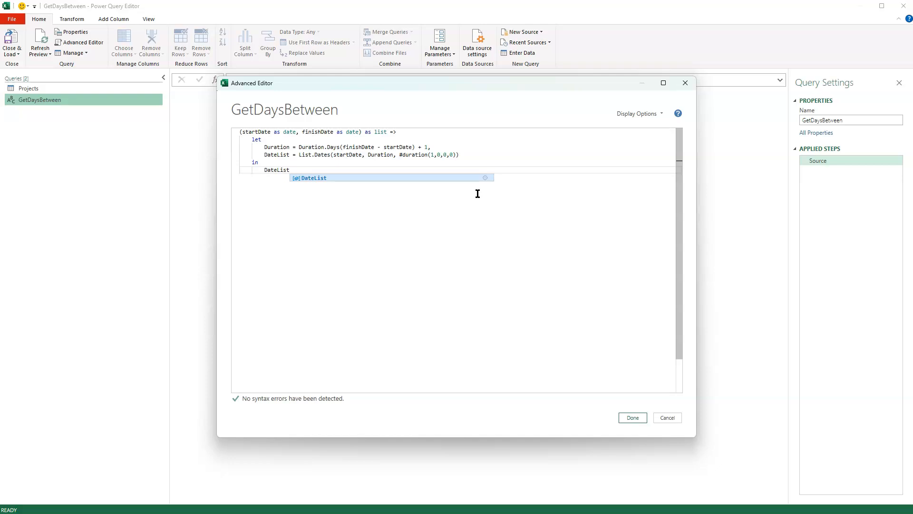
pyautogui.click(263, 162)
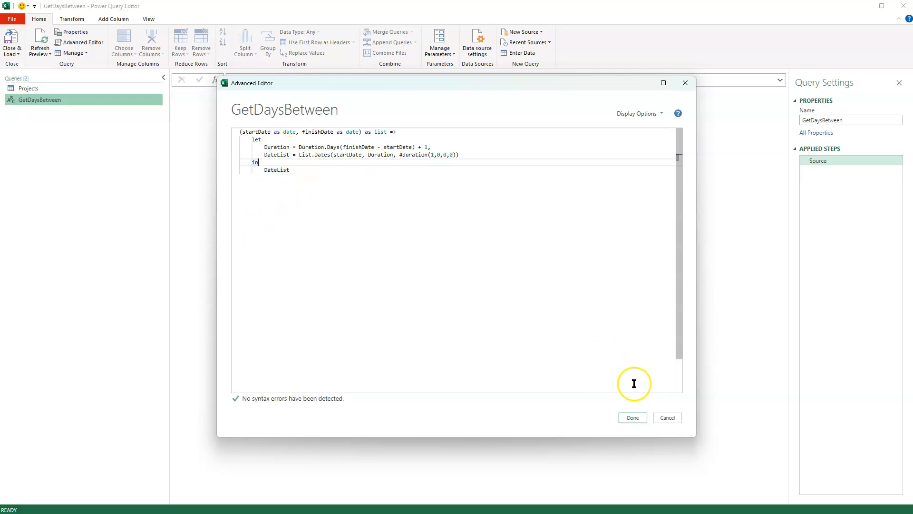
pyautogui.click(632, 418)
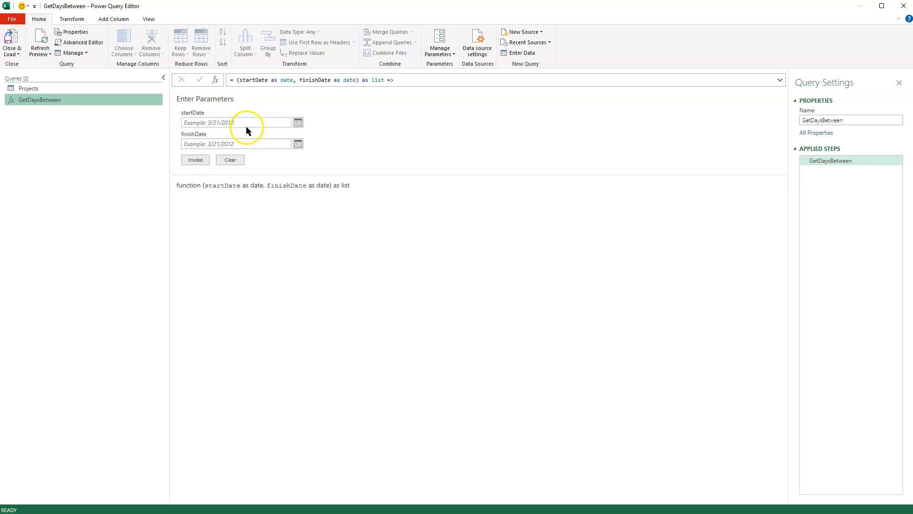
# Step: Test GetDaysBetween by invoking it with startDate 10/1/2024 and finishDate 10/5/2024, and inspect the first and last dates of the resulting list
pyautogui.click(298, 124)
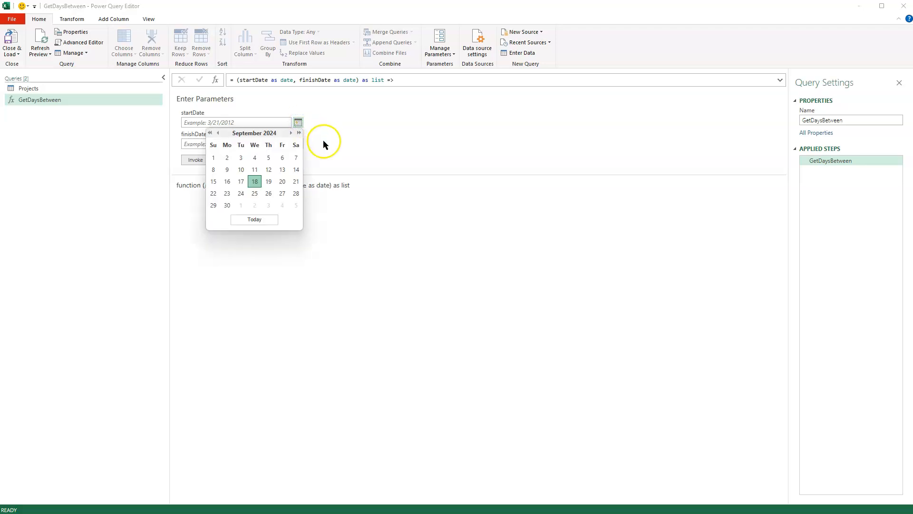
pyautogui.click(290, 134)
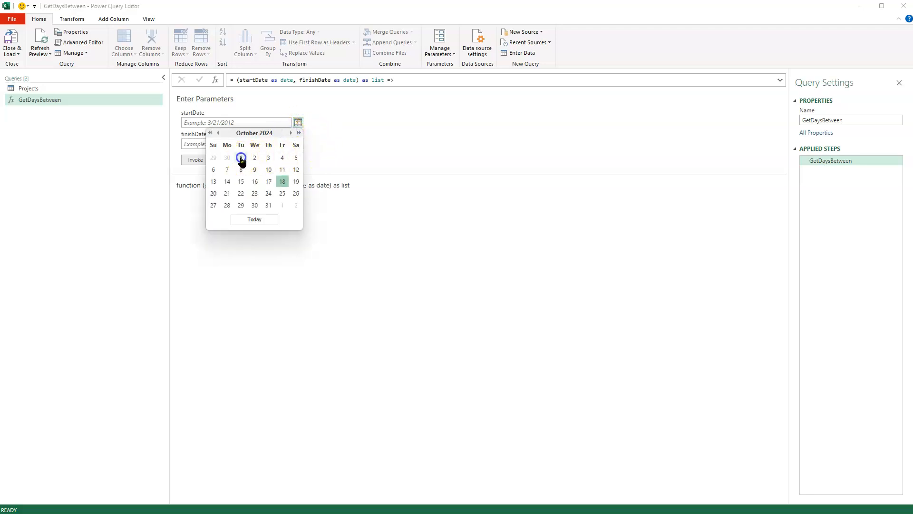
pyautogui.click(240, 157)
pyautogui.click(298, 143)
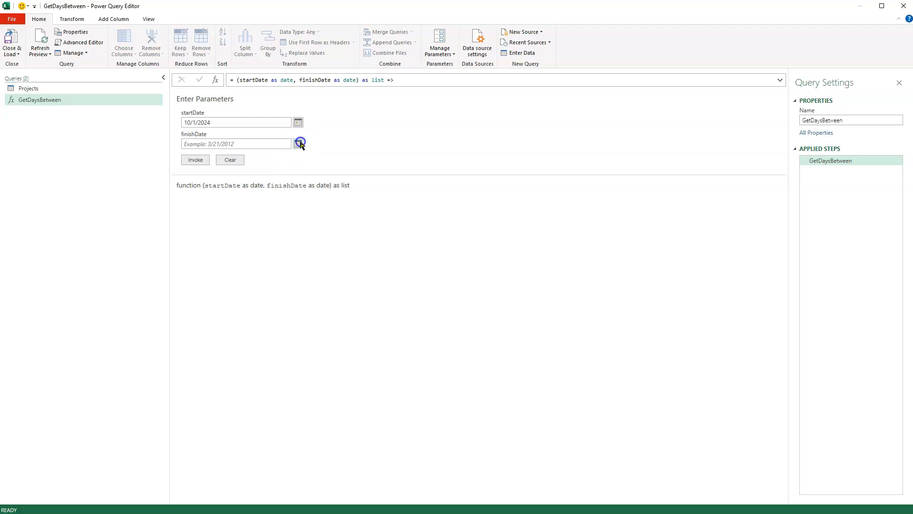
pyautogui.click(291, 154)
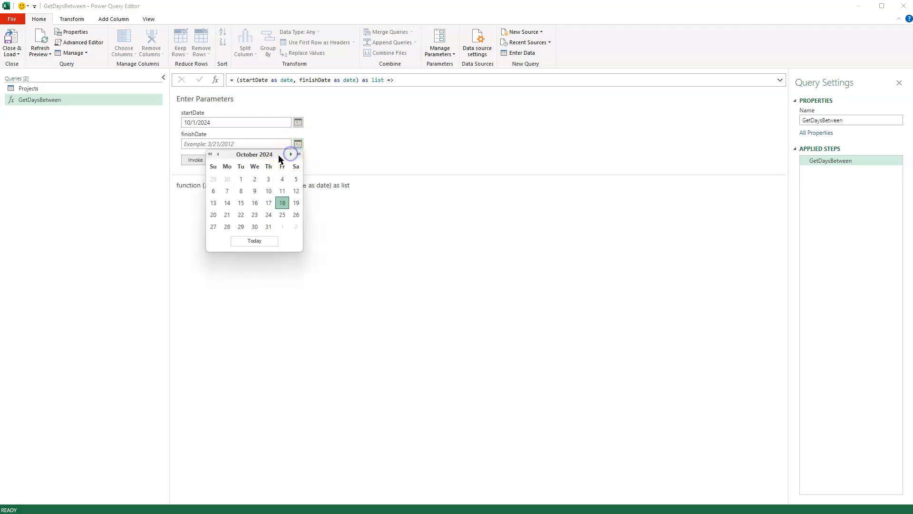
pyautogui.click(295, 179)
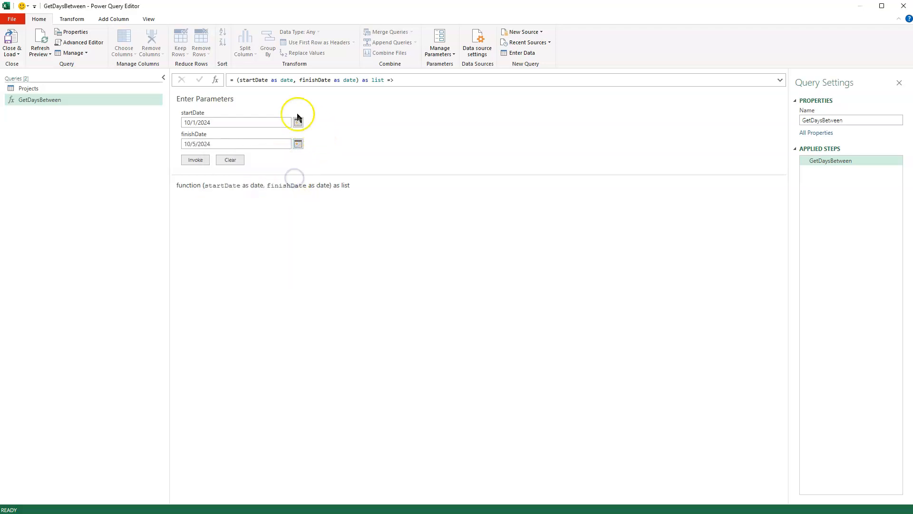
pyautogui.click(196, 161)
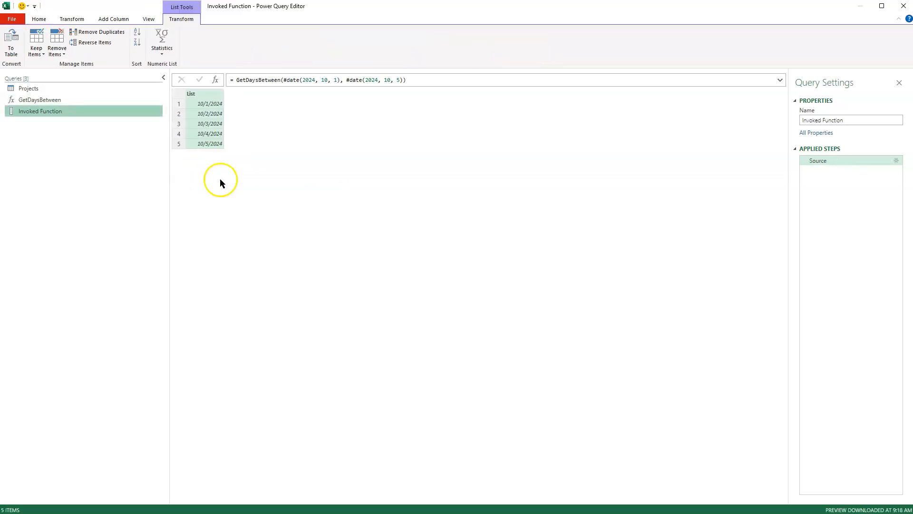
pyautogui.click(205, 106)
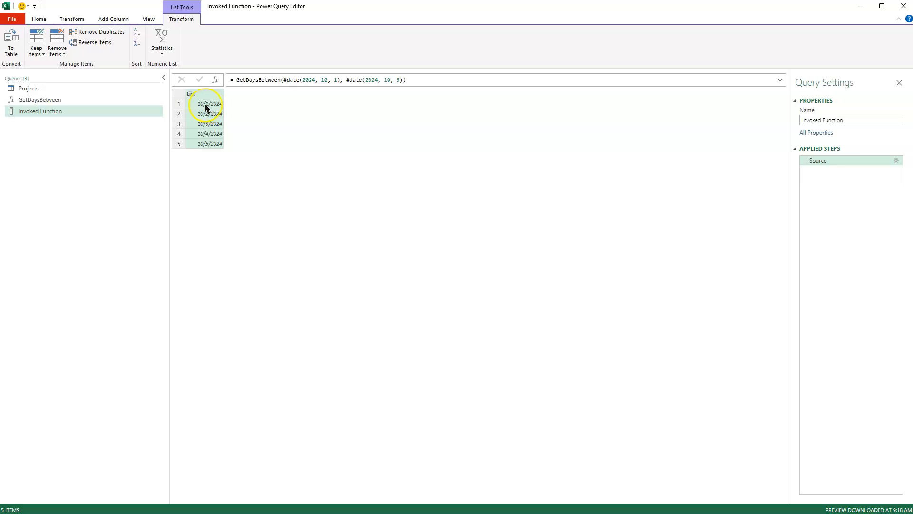
pyautogui.click(202, 143)
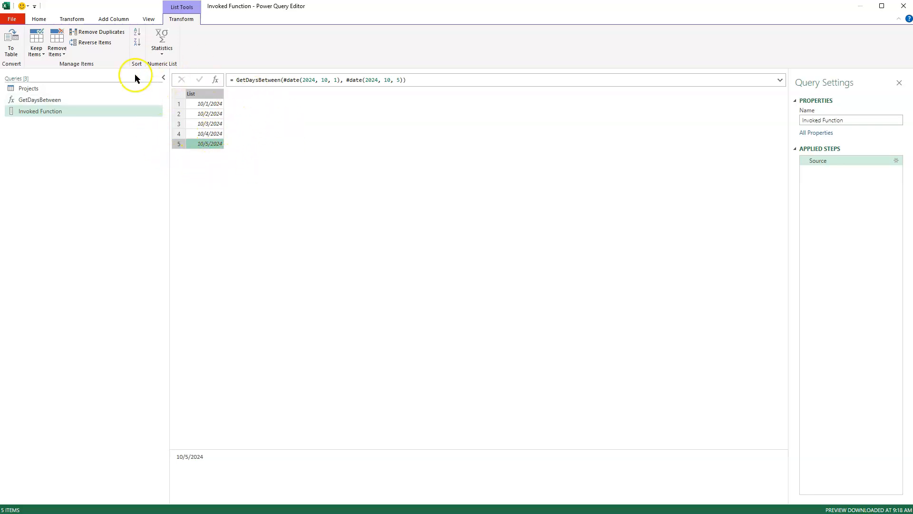
# Step: Delete the Invoked Function test query and return to the Projects query
pyautogui.click(38, 112)
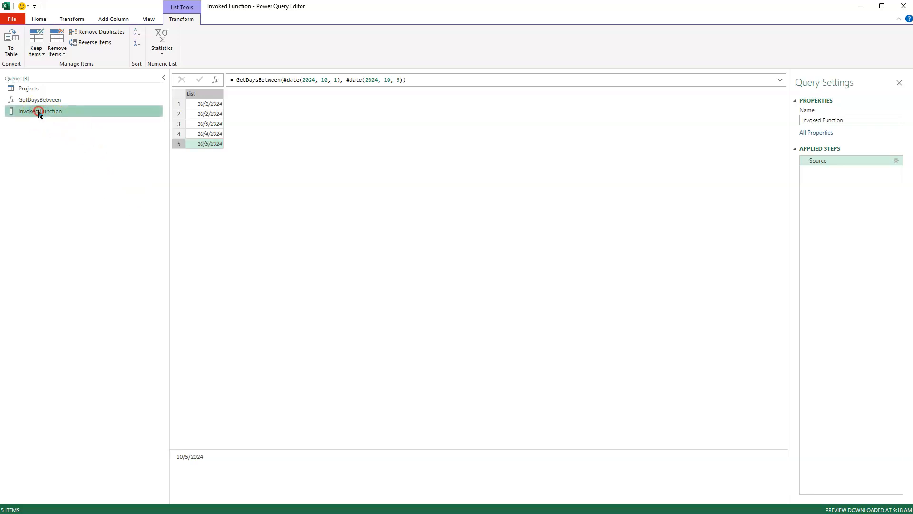
pyautogui.rightClick(38, 113)
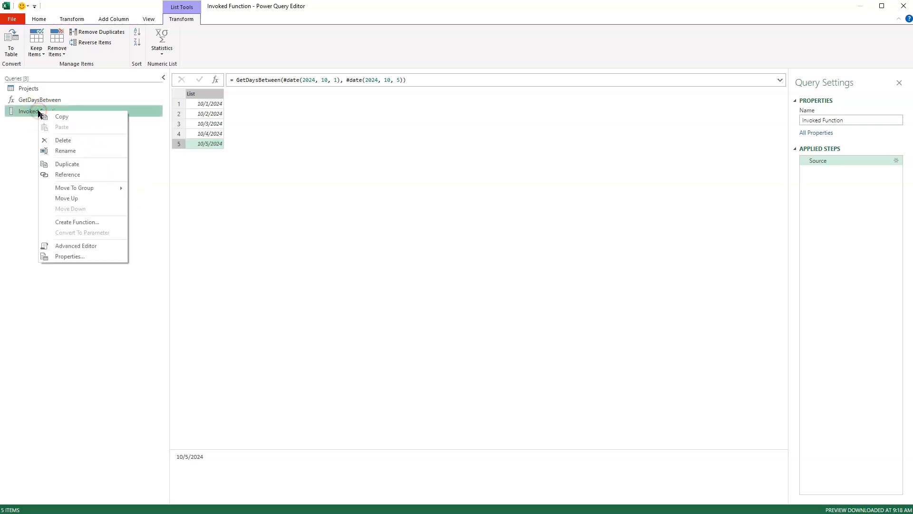
pyautogui.click(61, 141)
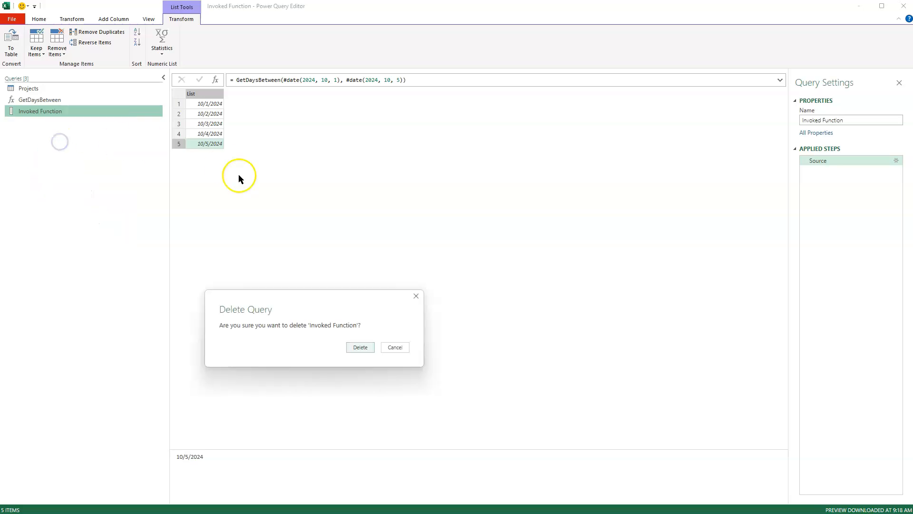
pyautogui.click(360, 347)
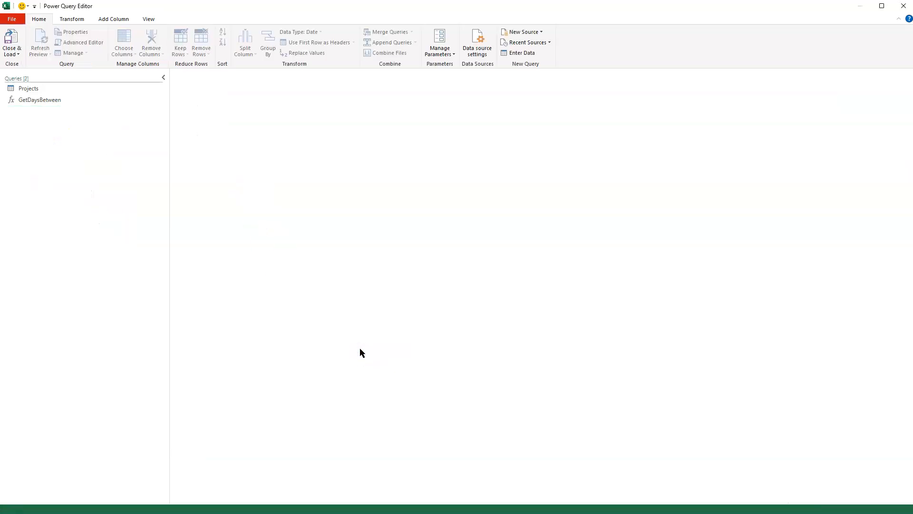
pyautogui.click(44, 88)
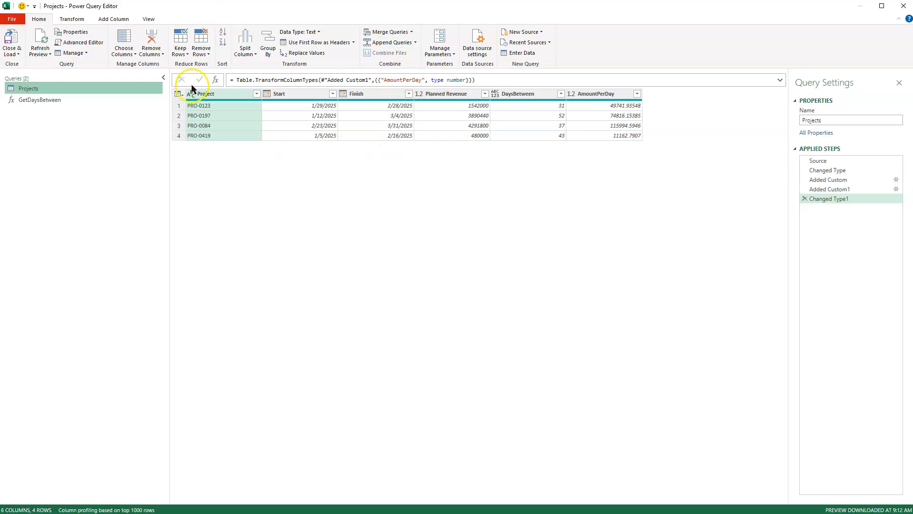
# Step: Start invoking a custom function on the Projects query, naming the new column Date and choosing GetDaysBetween as the function query
pyautogui.click(114, 18)
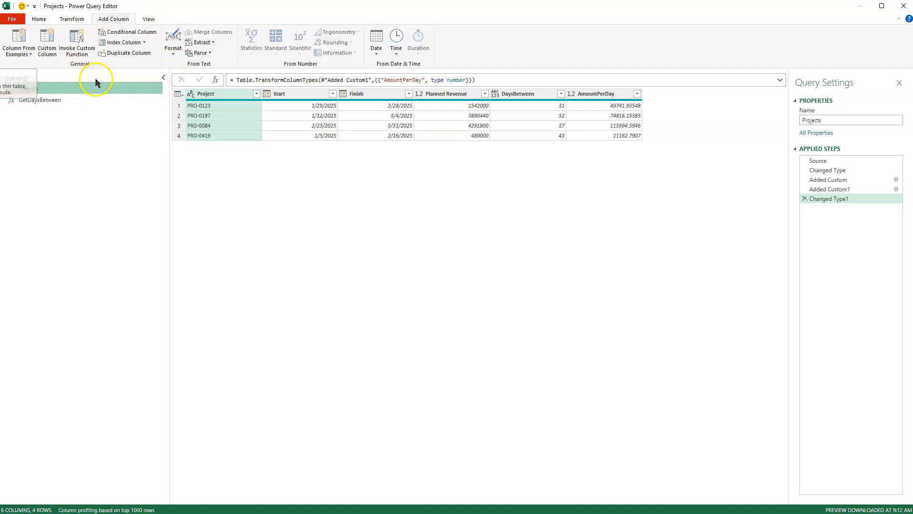
pyautogui.click(83, 48)
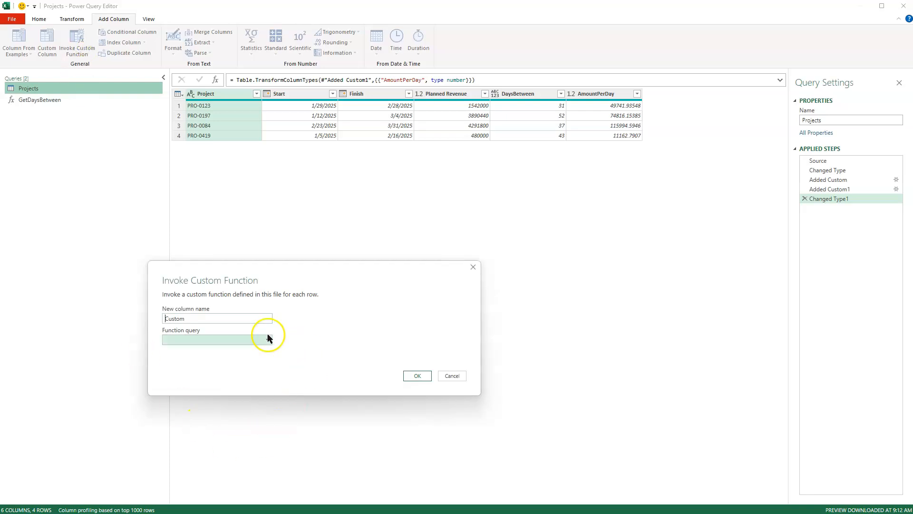
pyautogui.moveTo(189, 317); pyautogui.dragTo(135, 316)
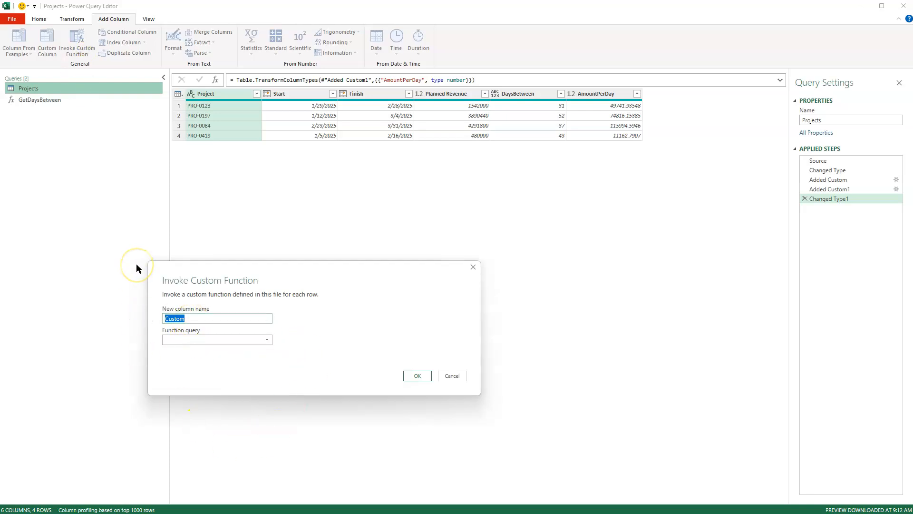
pyautogui.write('Date')
pyautogui.click(232, 338)
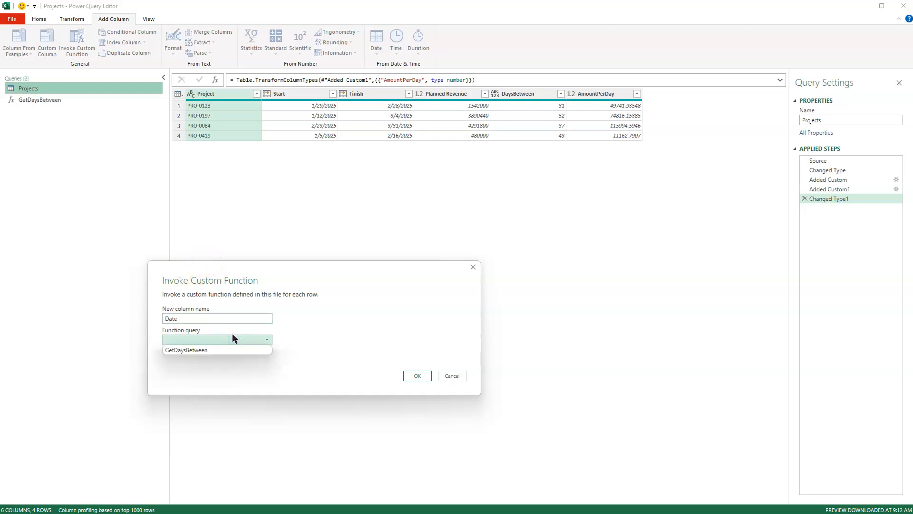
pyautogui.click(214, 351)
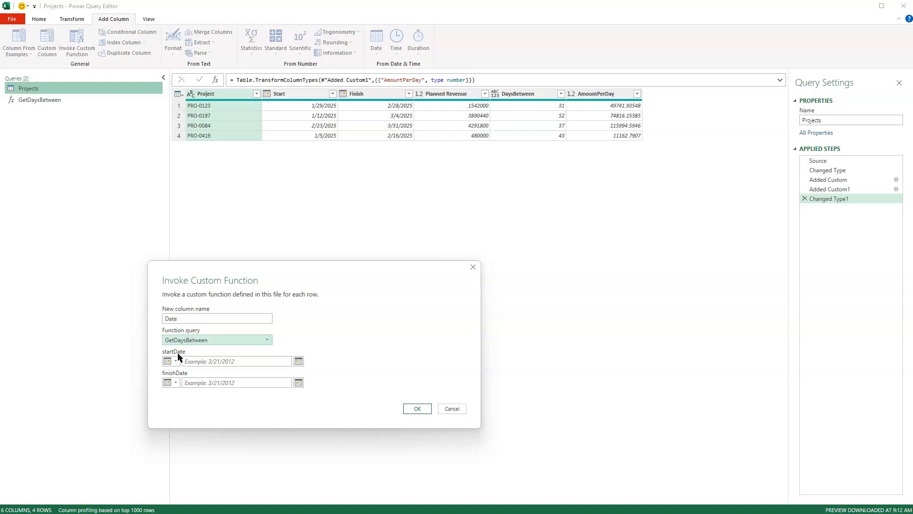
# Step: Feed startDate from the Start column and finishDate from the Finish column, and add the invoked function column
pyautogui.click(185, 396)
pyautogui.click(176, 361)
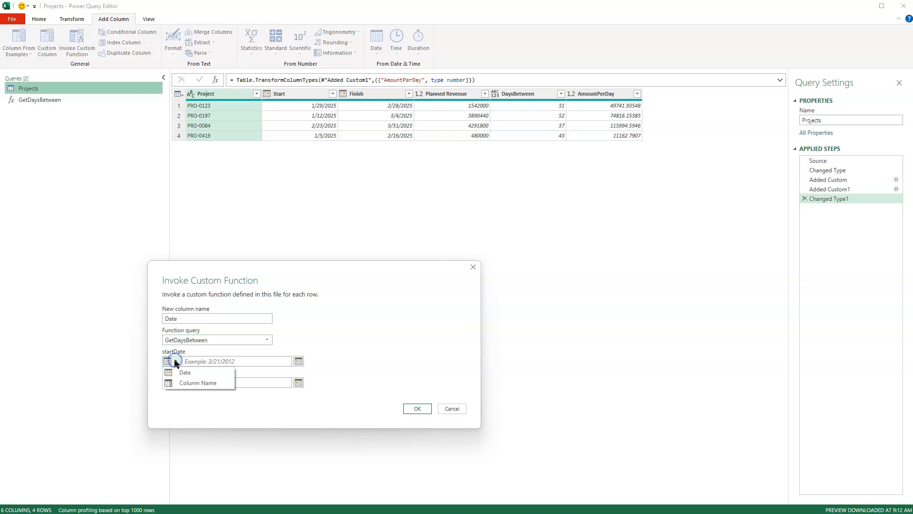
pyautogui.click(180, 383)
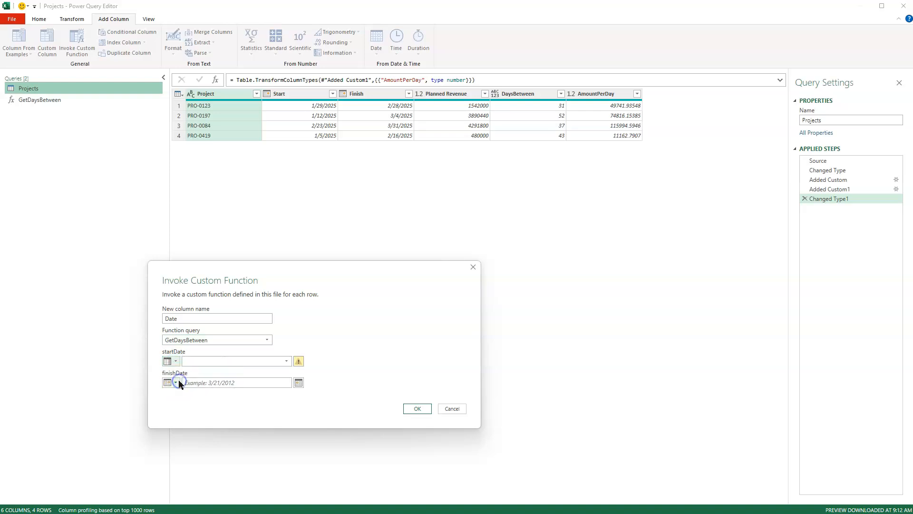
pyautogui.click(217, 366)
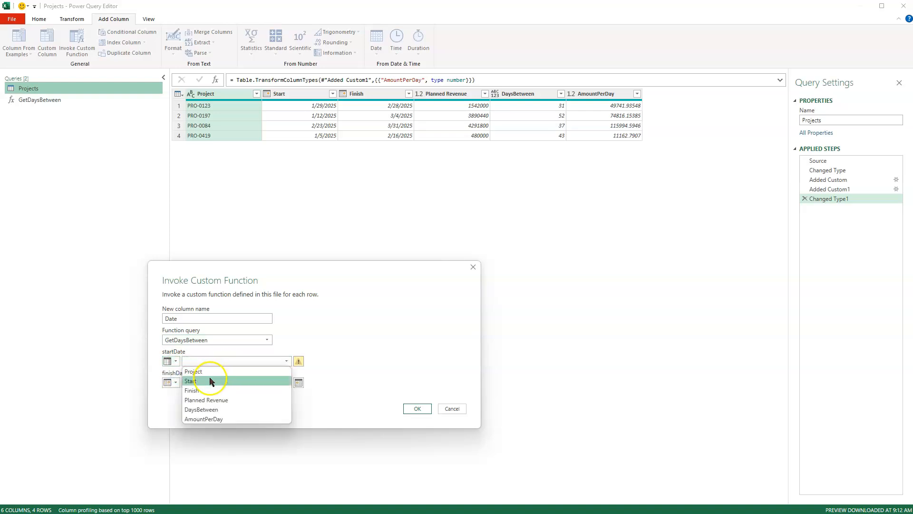
pyautogui.click(210, 379)
pyautogui.click(176, 382)
pyautogui.click(172, 402)
pyautogui.click(203, 383)
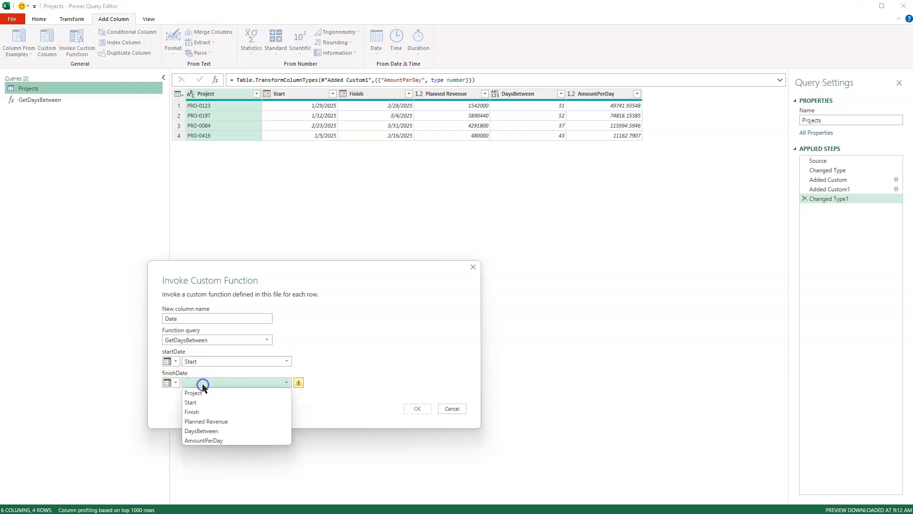
pyautogui.click(202, 412)
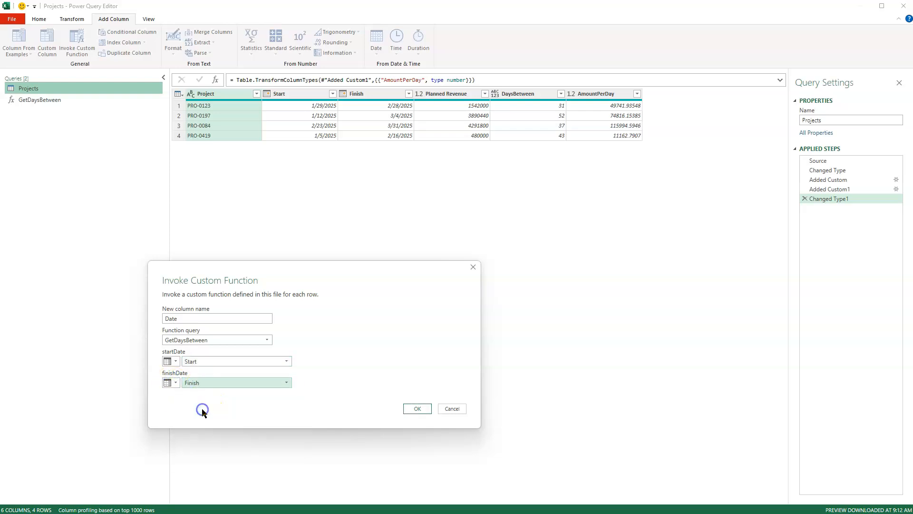
pyautogui.click(327, 320)
pyautogui.click(415, 408)
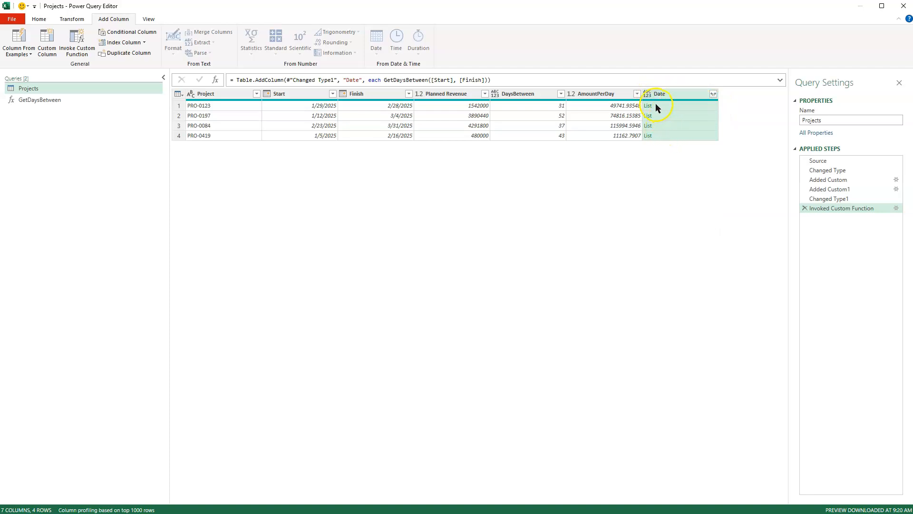
# Step: Preview the list of dates held in the Date column for project PRO-0123
pyautogui.click(668, 106)
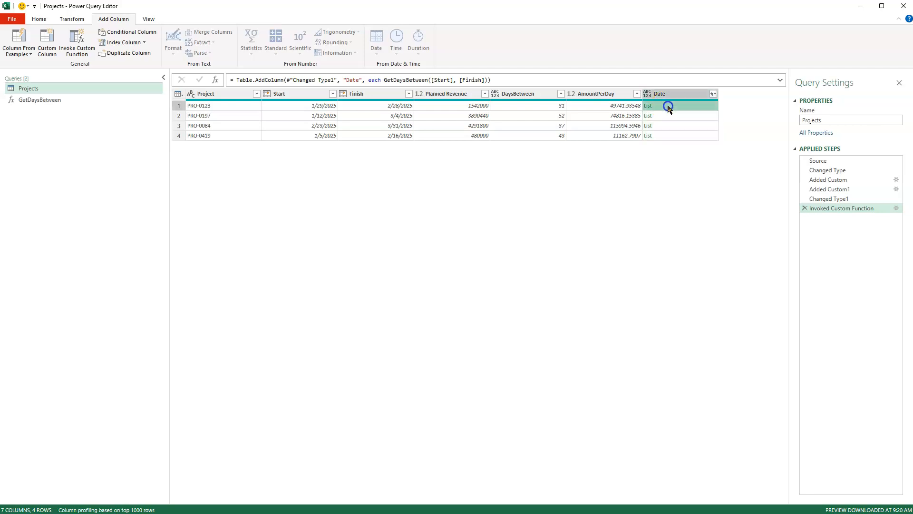
pyautogui.moveTo(379, 450); pyautogui.dragTo(383, 350)
pyautogui.click(195, 376)
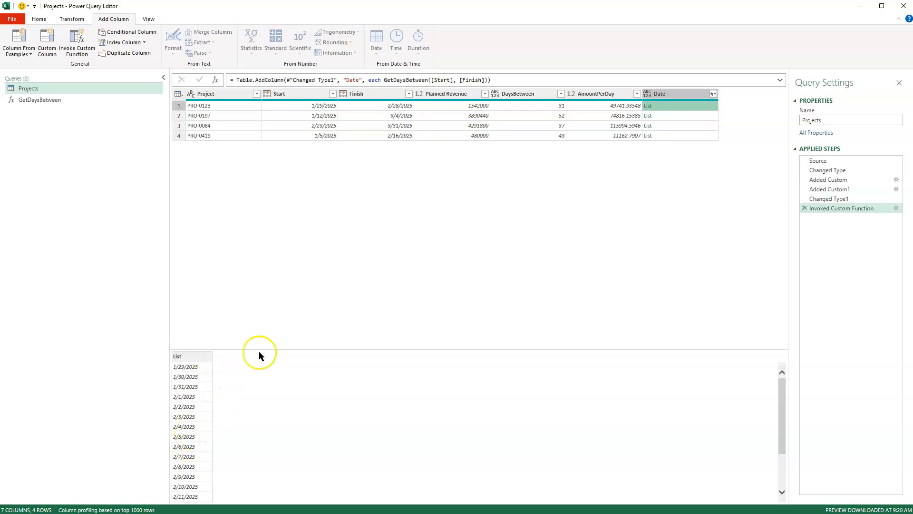
pyautogui.moveTo(315, 349); pyautogui.dragTo(318, 453)
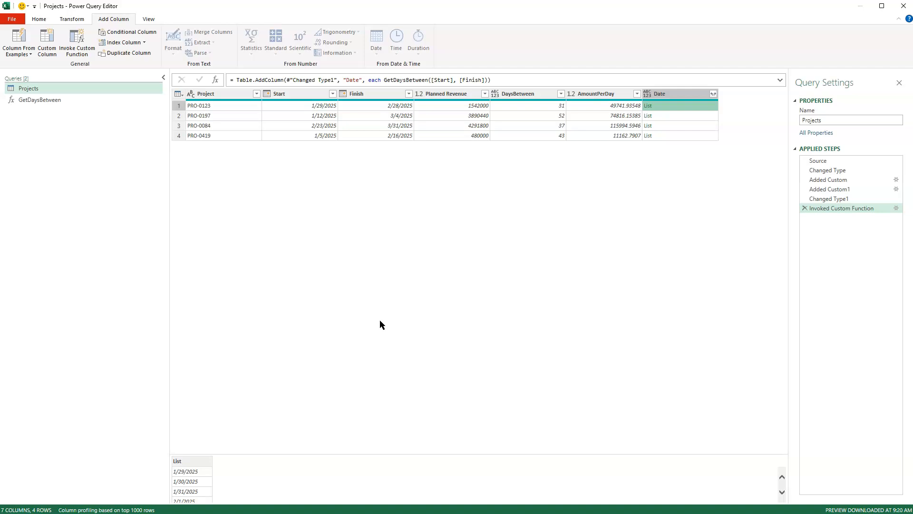
pyautogui.click(400, 299)
# Step: Expand the lists in the Date column to new rows and look through the resulting rows for each project
pyautogui.click(714, 94)
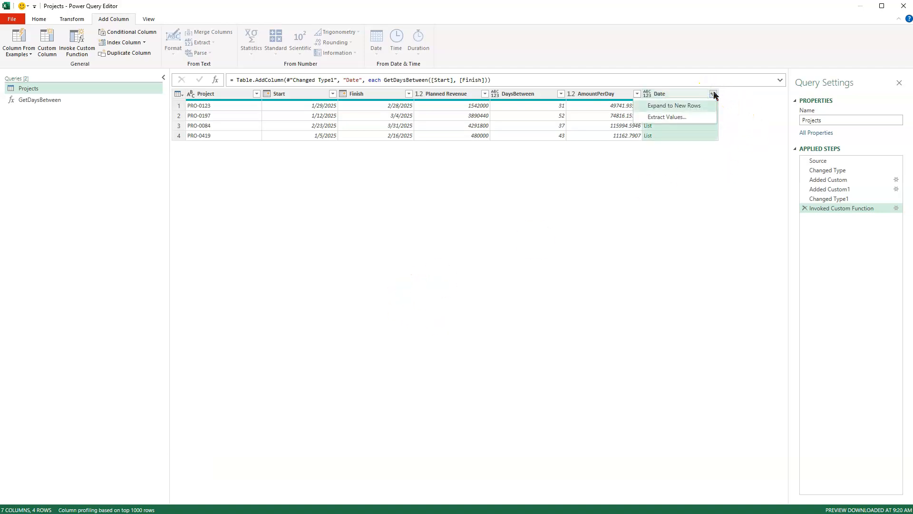
pyautogui.click(711, 118)
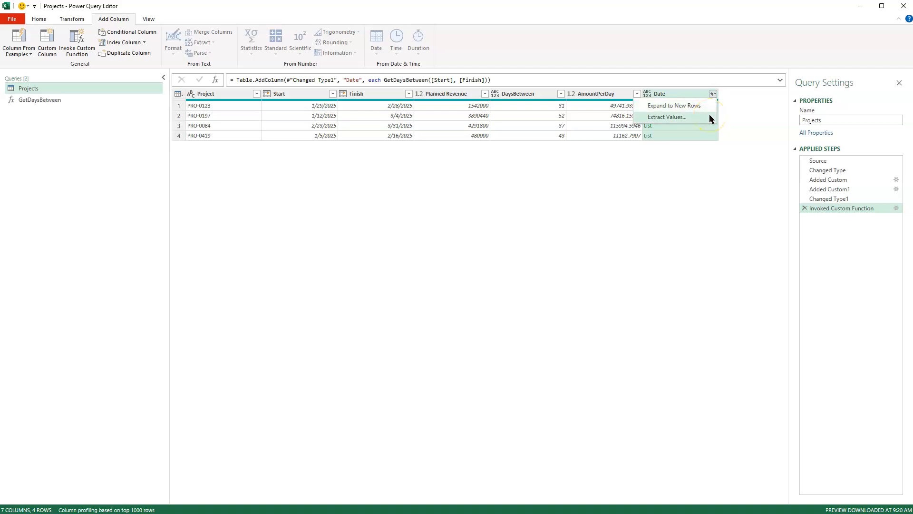
pyautogui.click(686, 106)
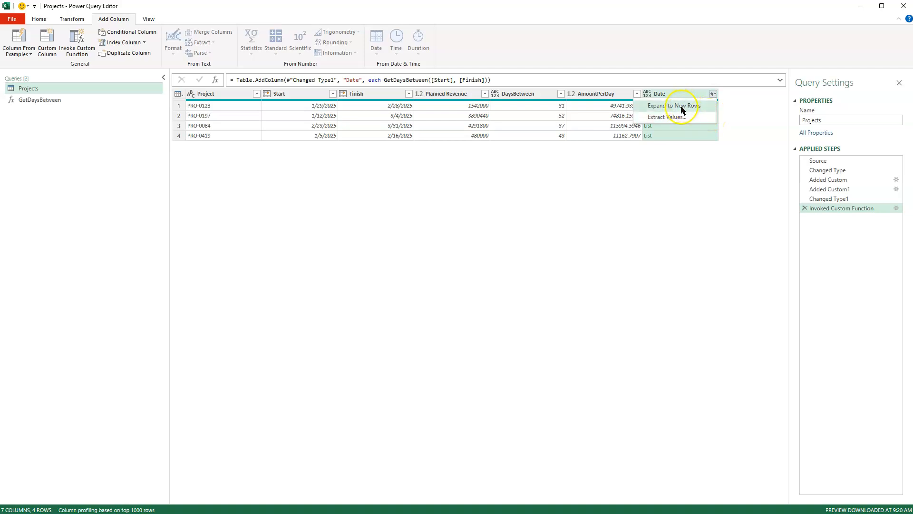
pyautogui.click(681, 106)
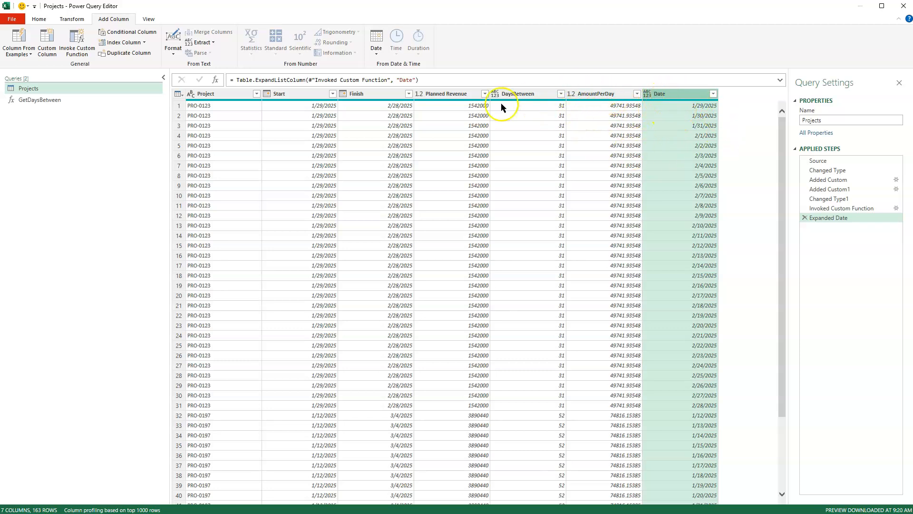
pyautogui.scroll(-20, 317, 226)
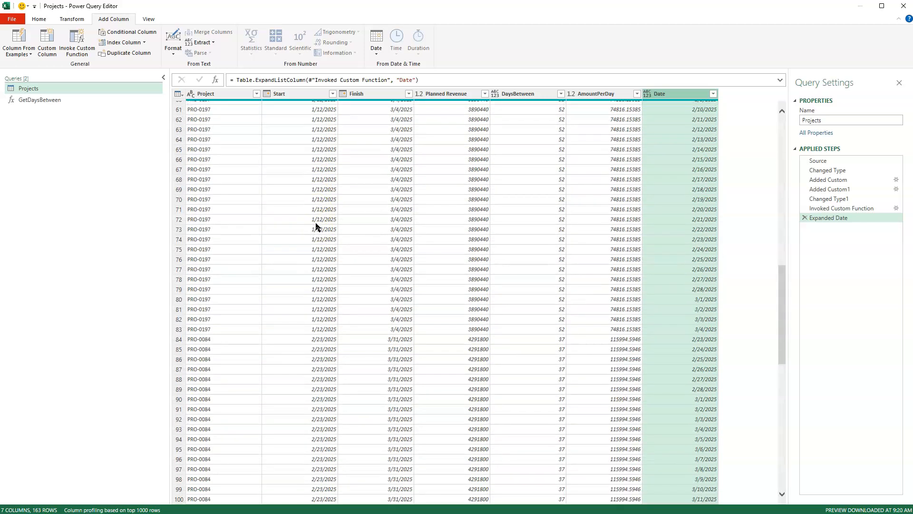
pyautogui.scroll(20, 318, 226)
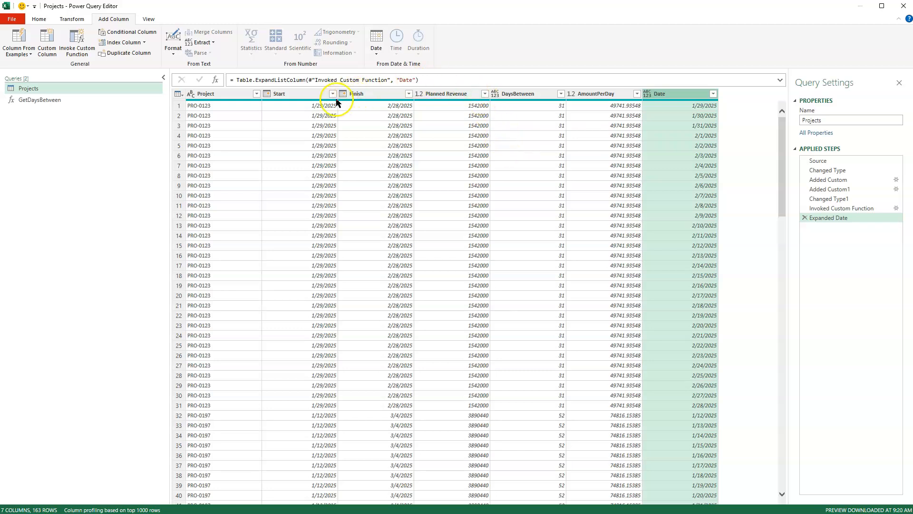
# Step: Remove the Start, Finish, Planned Revenue and DaysBetween columns, and set the Date column's data type to Date
pyautogui.click(292, 93)
pyautogui.keyDown('ctrl'); pyautogui.click(366, 94); pyautogui.keyUp('ctrl')
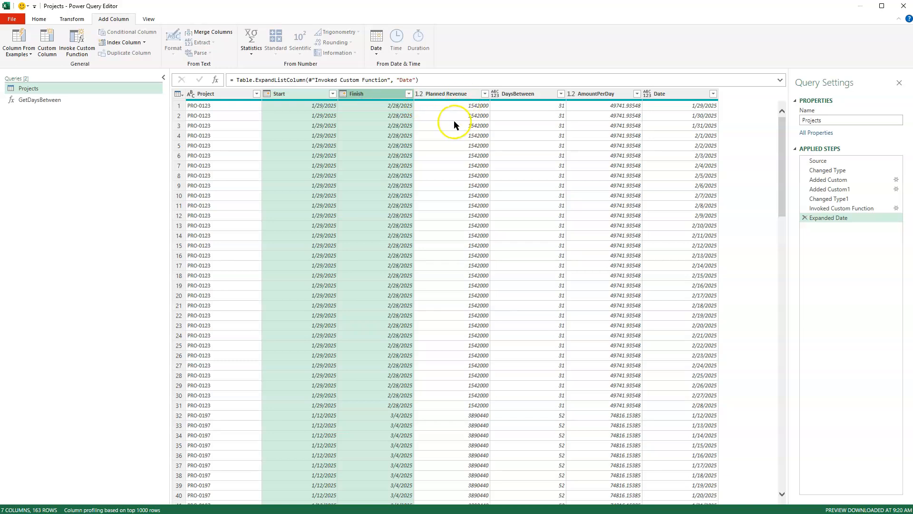
pyautogui.keyDown('ctrl'); pyautogui.click(454, 96); pyautogui.keyUp('ctrl')
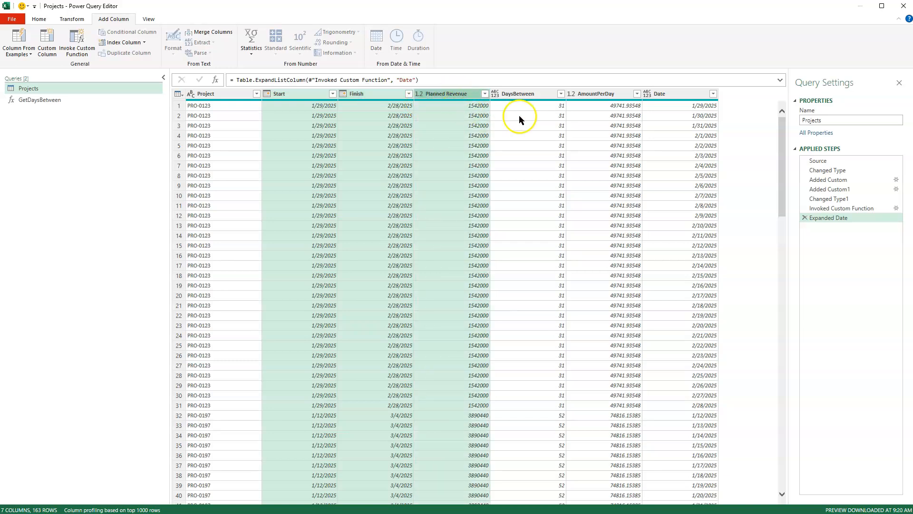
pyautogui.keyDown('ctrl'); pyautogui.click(528, 98); pyautogui.keyUp('ctrl')
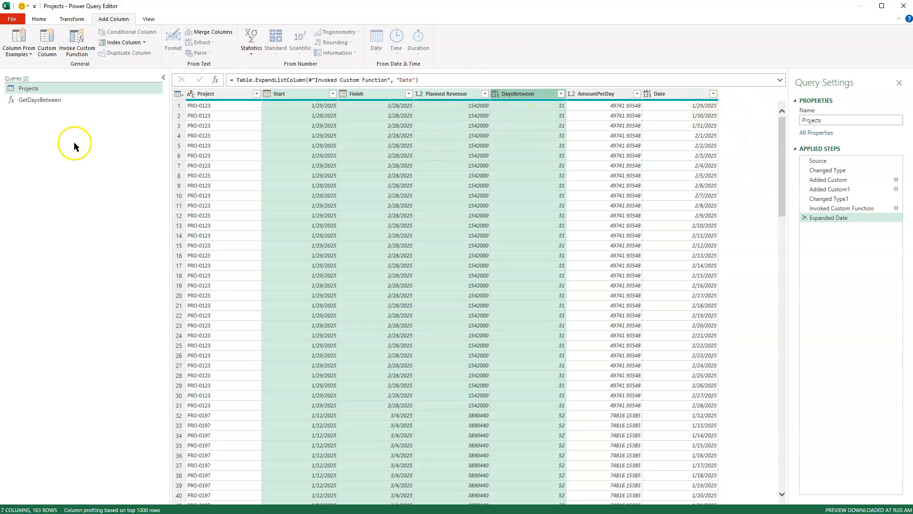
pyautogui.rightClick(443, 94)
pyautogui.click(469, 110)
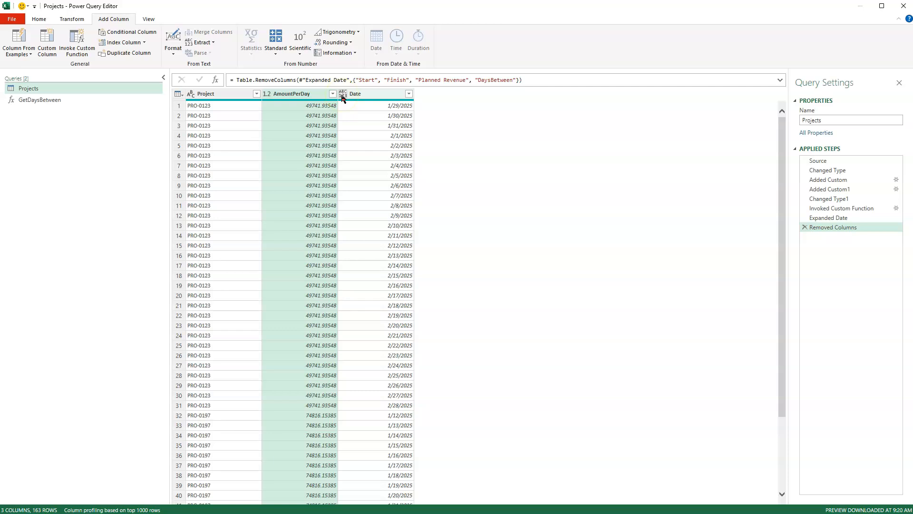
pyautogui.click(343, 95)
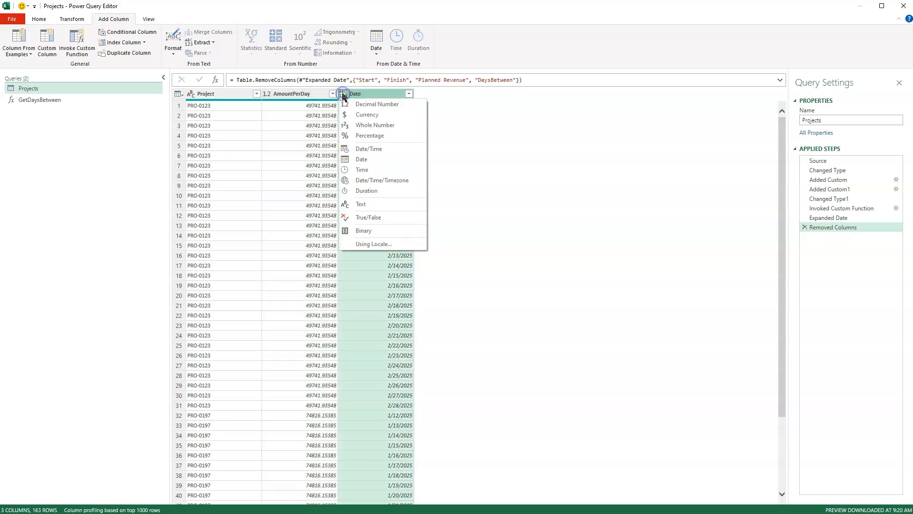
pyautogui.click(353, 159)
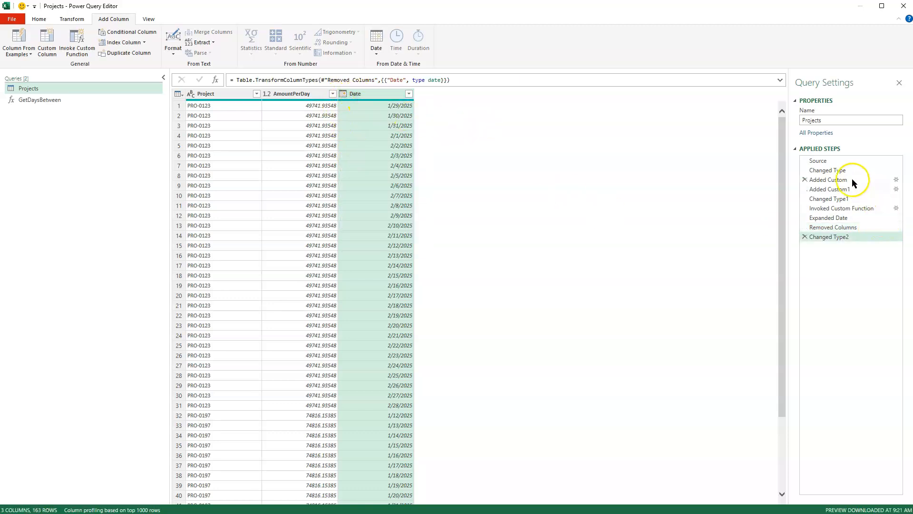
# Step: Review the Projects query's applied steps one by one, from Source through to Changed Type2
pyautogui.click(835, 162)
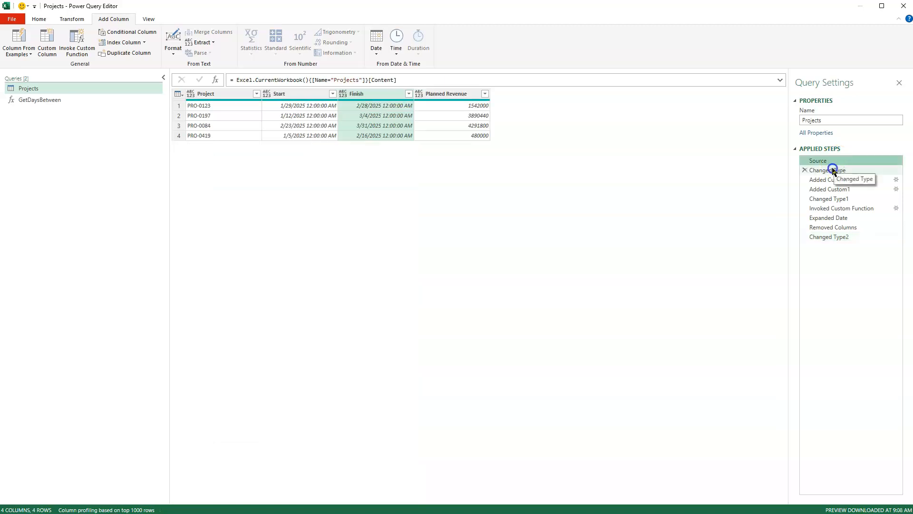
pyautogui.click(834, 170)
pyautogui.click(834, 180)
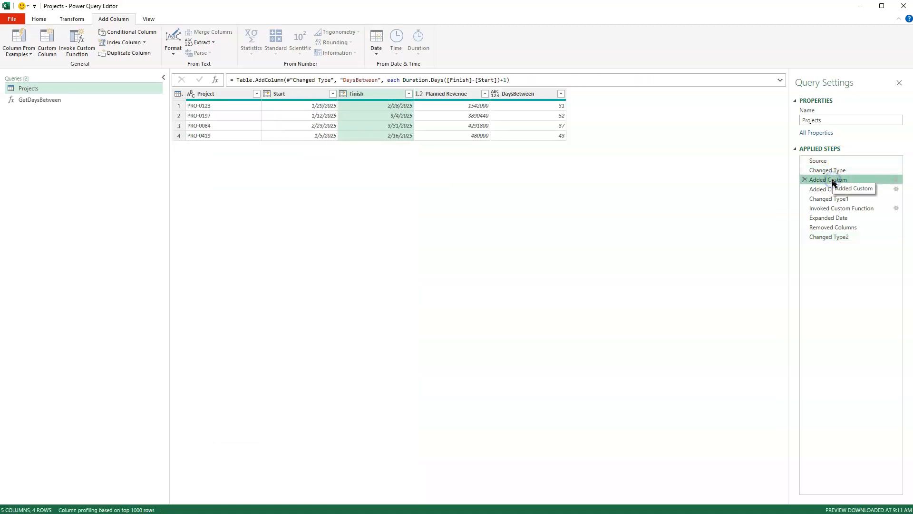
pyautogui.click(834, 189)
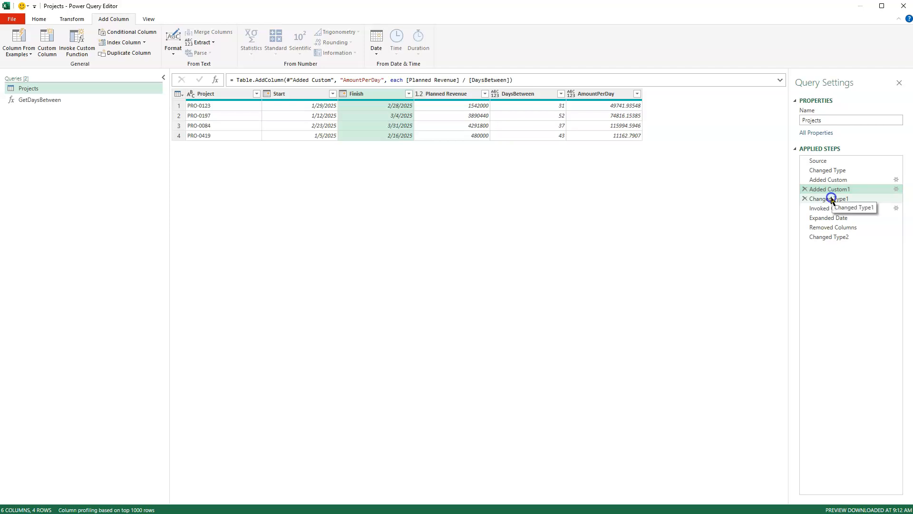
pyautogui.click(832, 198)
pyautogui.click(829, 208)
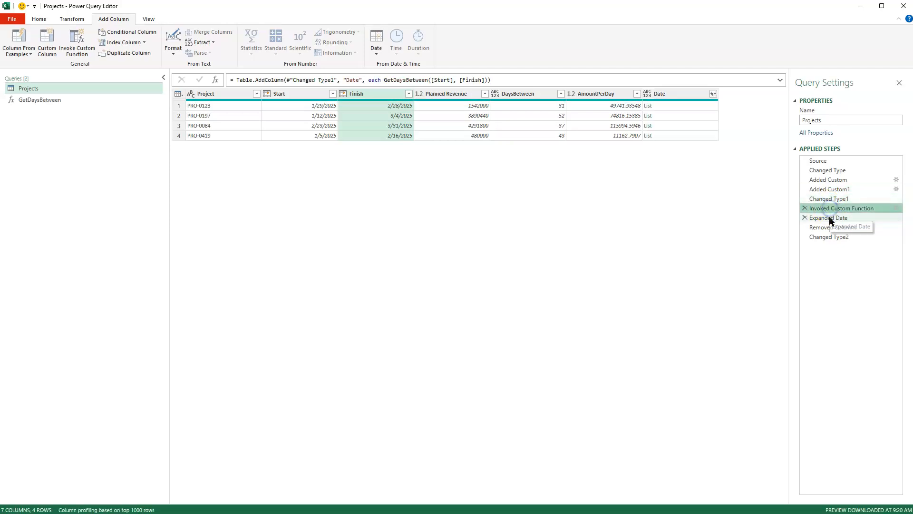
pyautogui.click(831, 217)
pyautogui.click(829, 238)
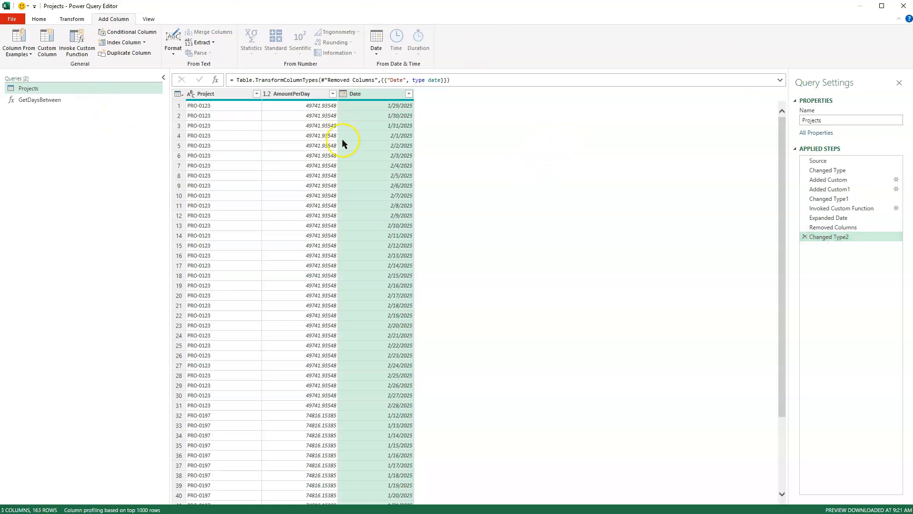
# Step: Close the query editor, loading the Projects query into the Excel workbook, and select cell A2 of the loaded table
pyautogui.click(39, 19)
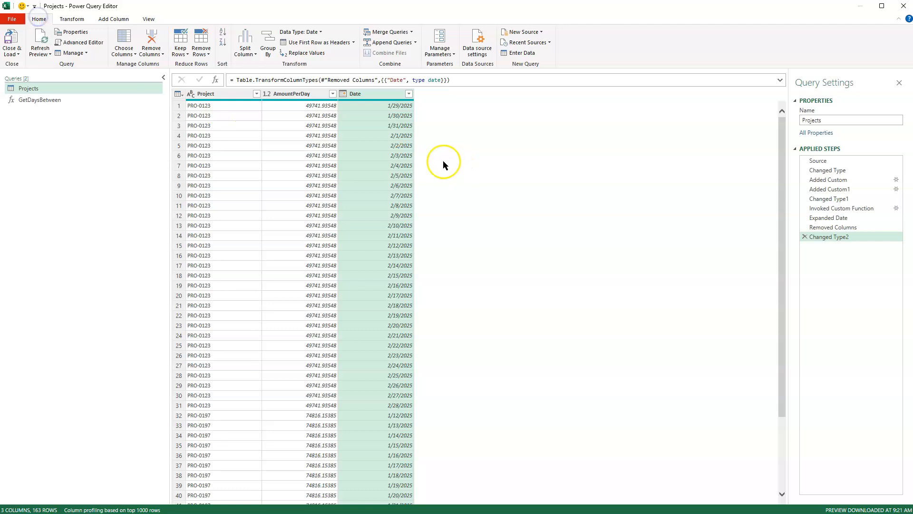
pyautogui.click(9, 38)
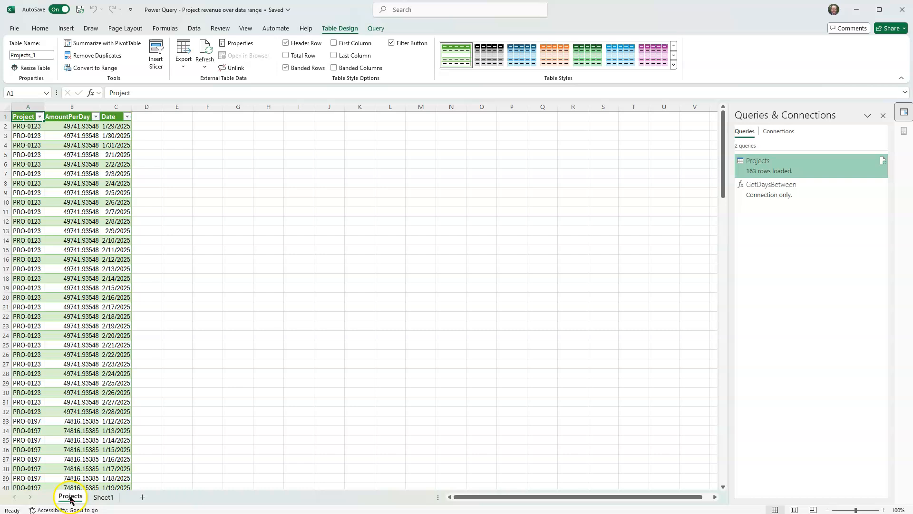
pyautogui.click(26, 126)
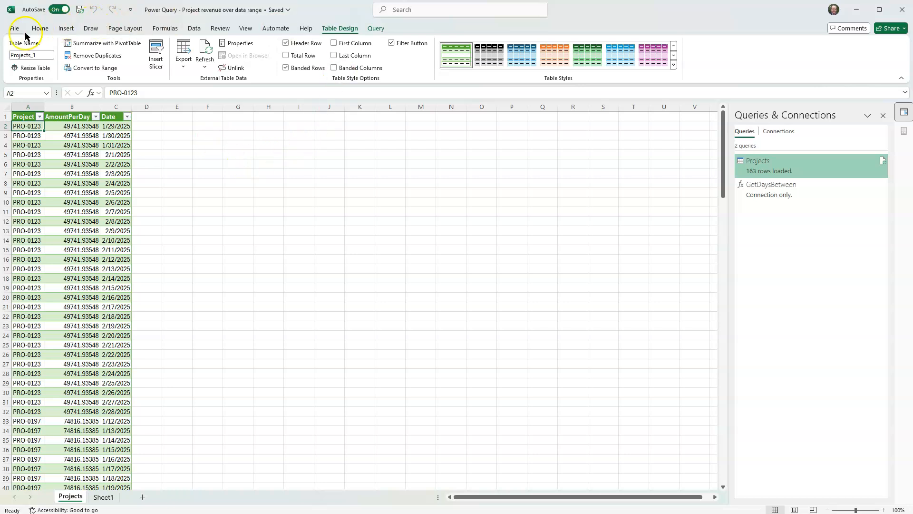
pyautogui.click(39, 28)
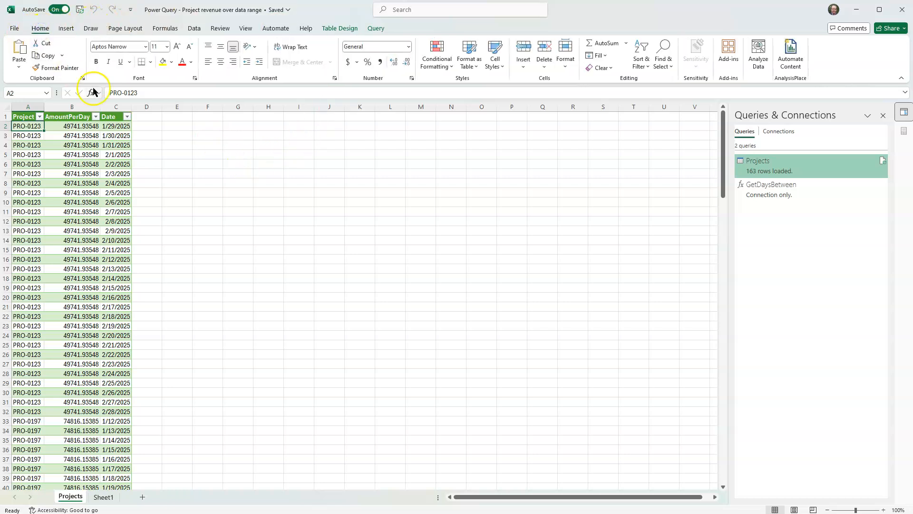
# Step: Insert a PivotTable from the Projects_1 table on a new worksheet, with Project in the rows and the sum of AmountPerDay as values
pyautogui.click(68, 29)
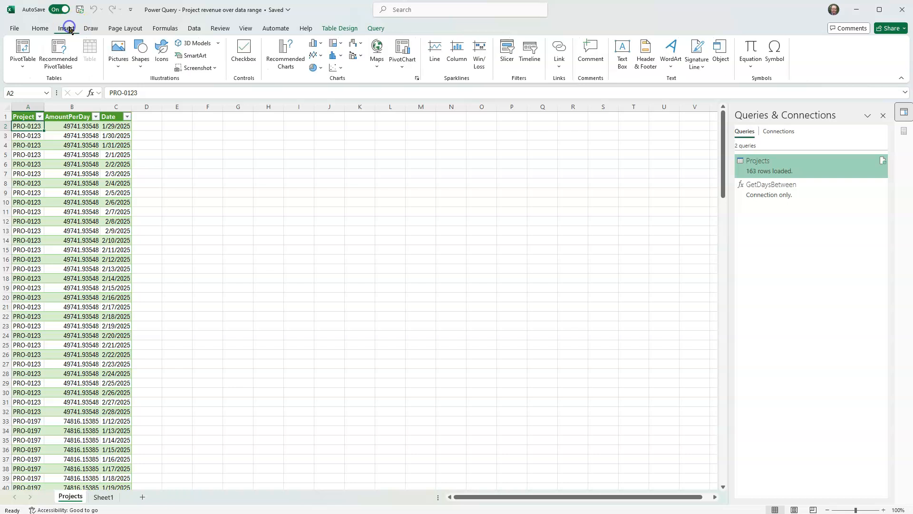
pyautogui.click(22, 49)
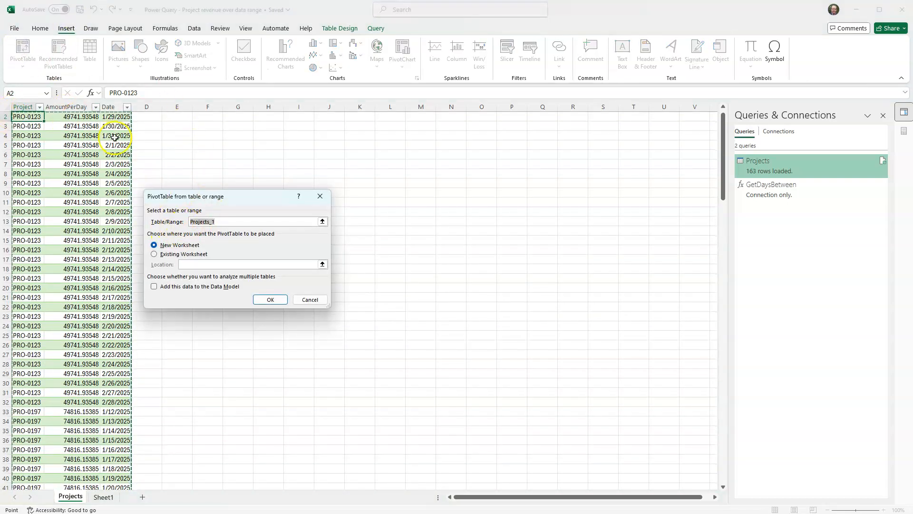
pyautogui.click(261, 300)
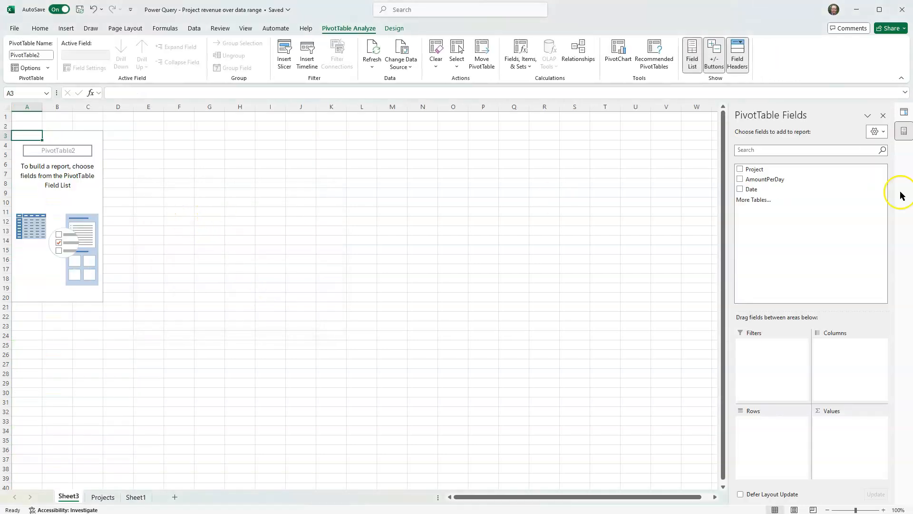
pyautogui.moveTo(766, 170); pyautogui.dragTo(758, 427)
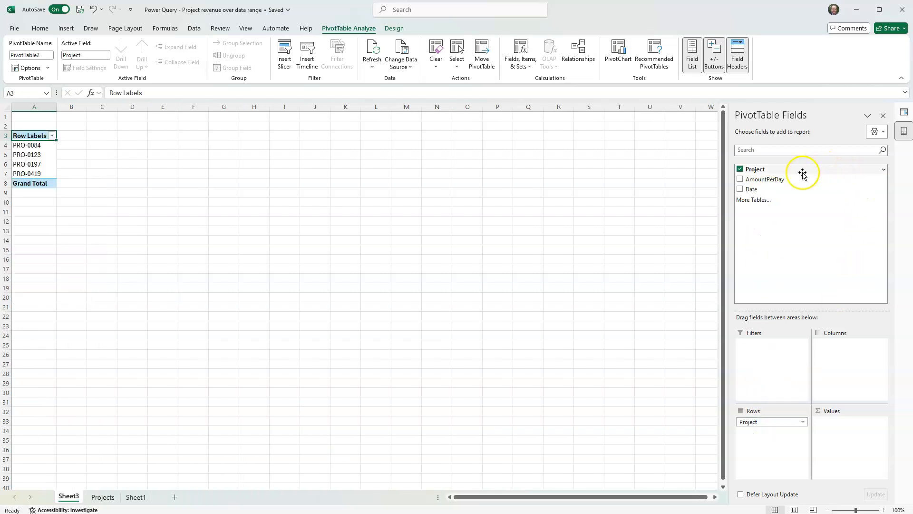
pyautogui.moveTo(765, 180); pyautogui.dragTo(837, 425)
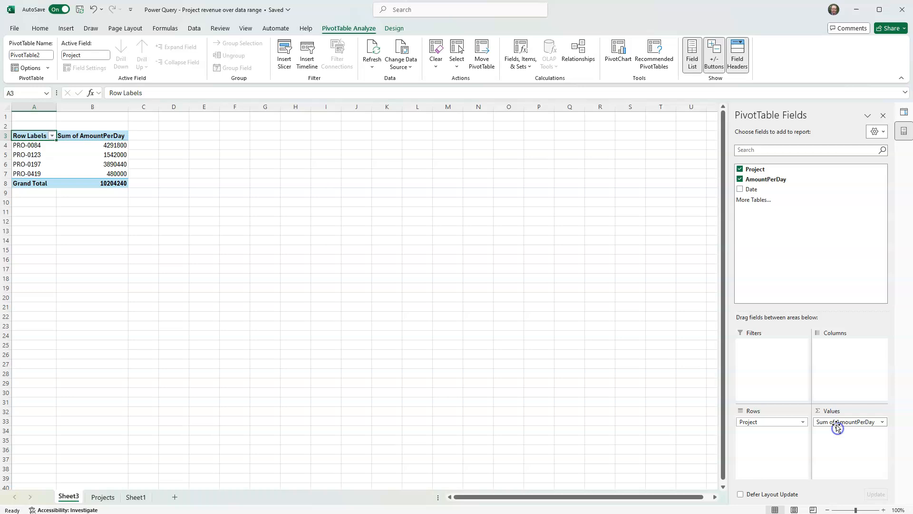
# Step: Format the Sum of AmountPerDay value field as Number with two decimal places and a thousands separator
pyautogui.click(882, 422)
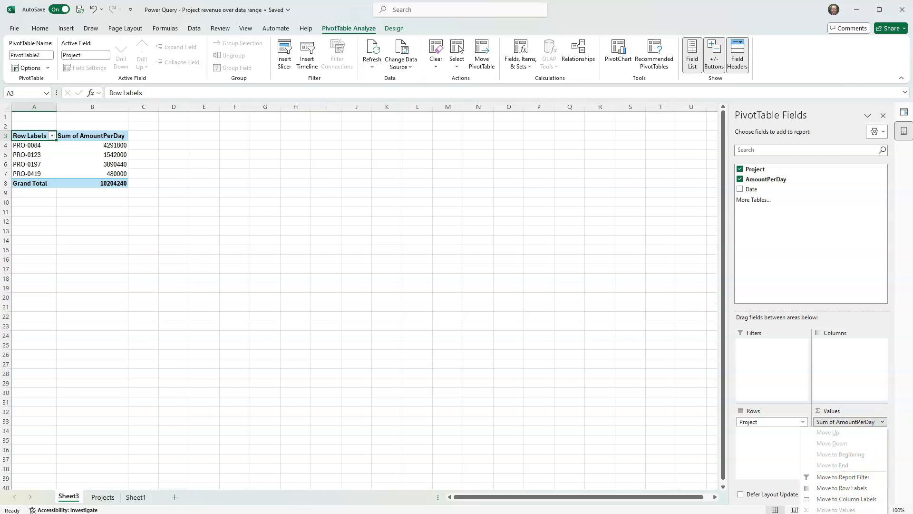
pyautogui.click(840, 513)
pyautogui.click(169, 295)
pyautogui.click(128, 165)
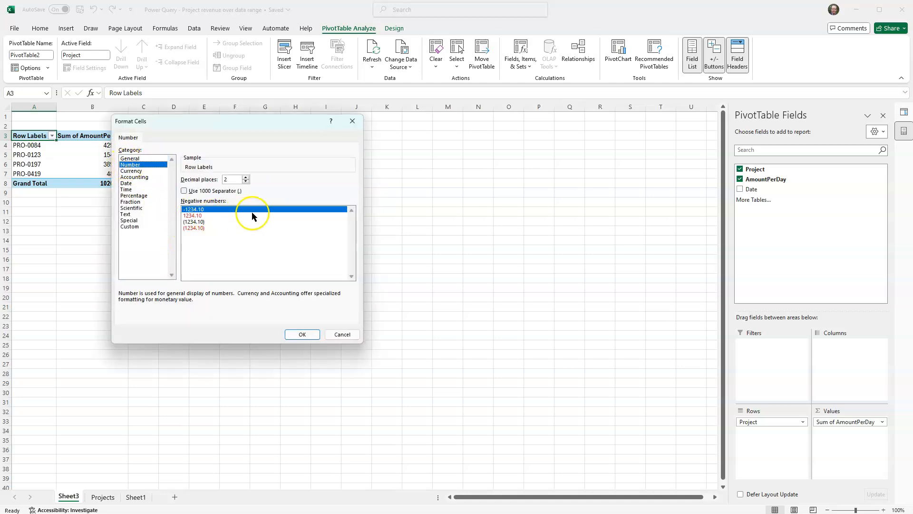
pyautogui.click(193, 191)
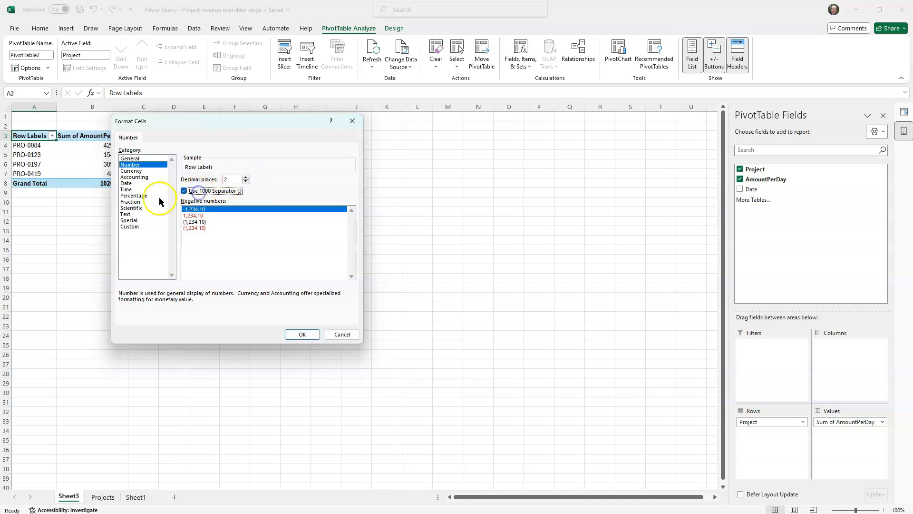
pyautogui.click(303, 335)
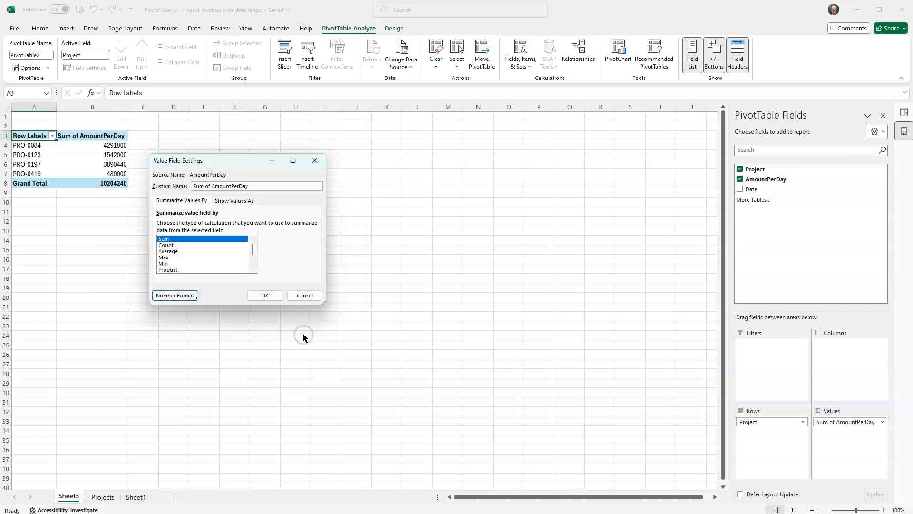
pyautogui.click(268, 295)
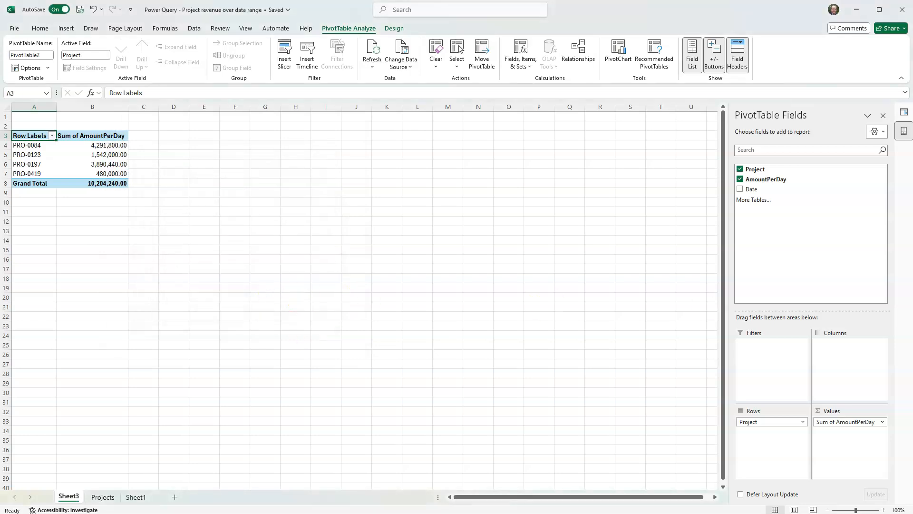
# Step: Add the Date field to the PivotTable's columns and check the January and March grand totals
pyautogui.moveTo(752, 188); pyautogui.dragTo(836, 354)
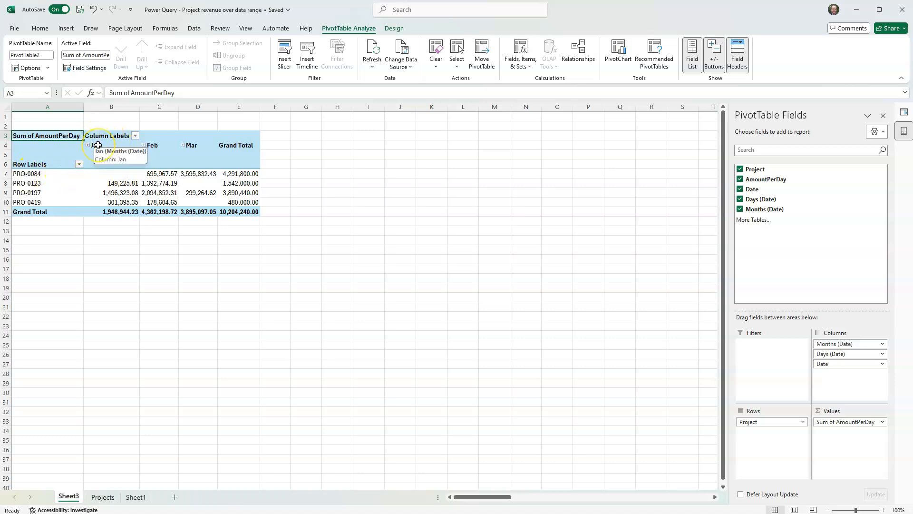
pyautogui.click(99, 215)
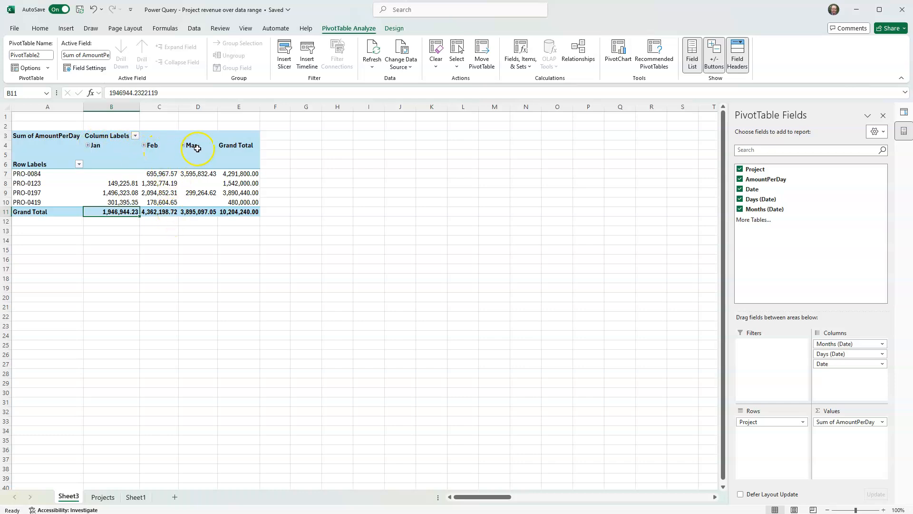
pyautogui.click(199, 211)
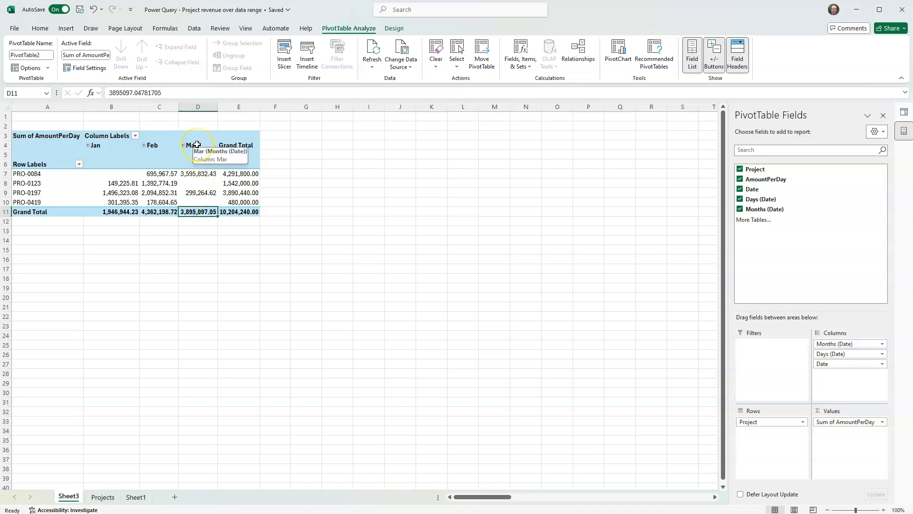